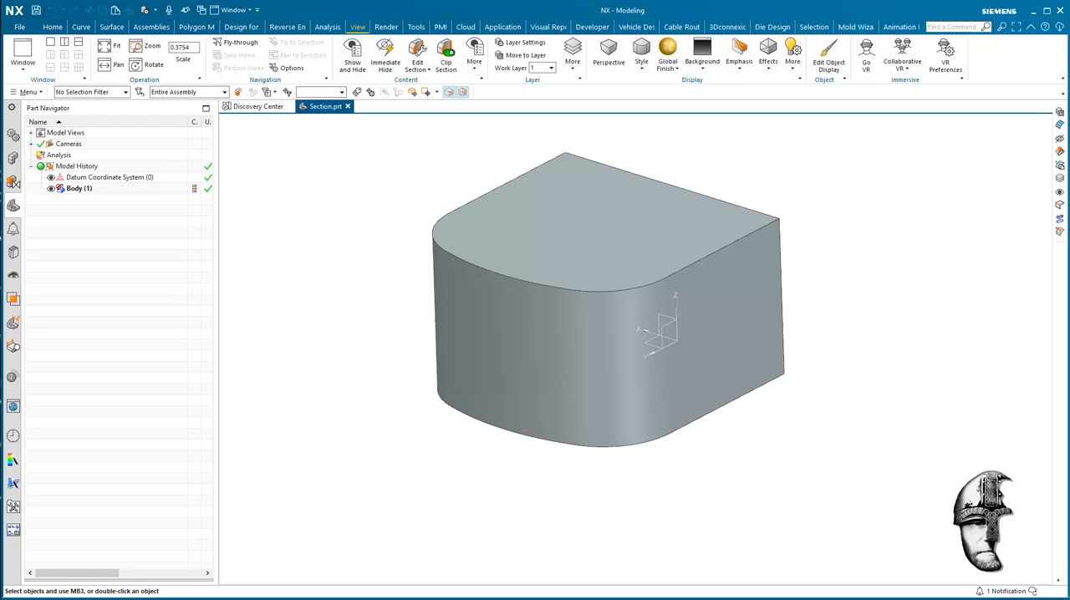
click(941, 191)
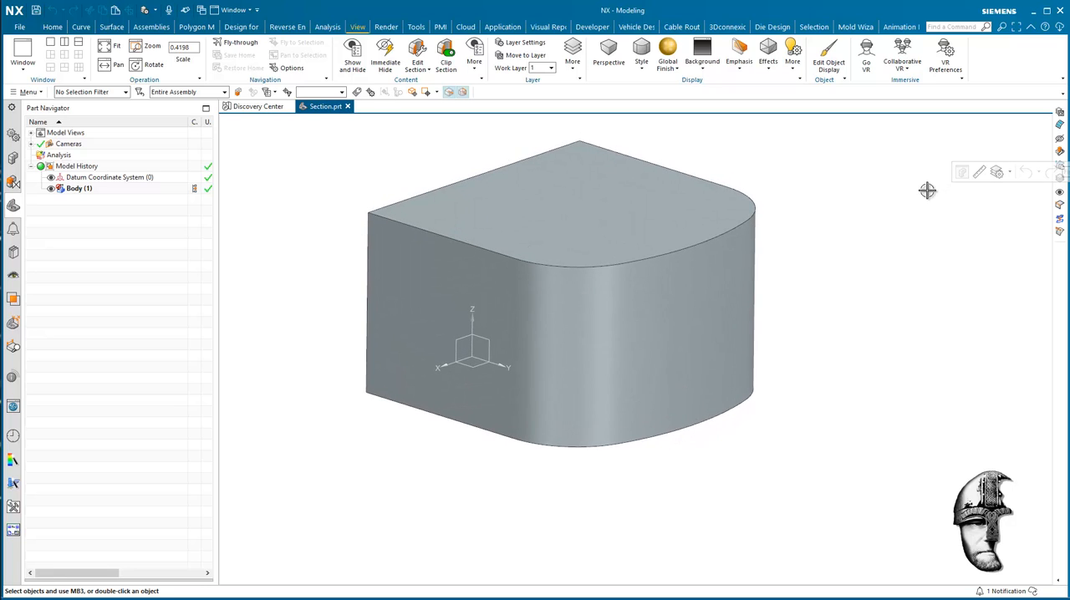
middle_drag(889, 277, 915, 360)
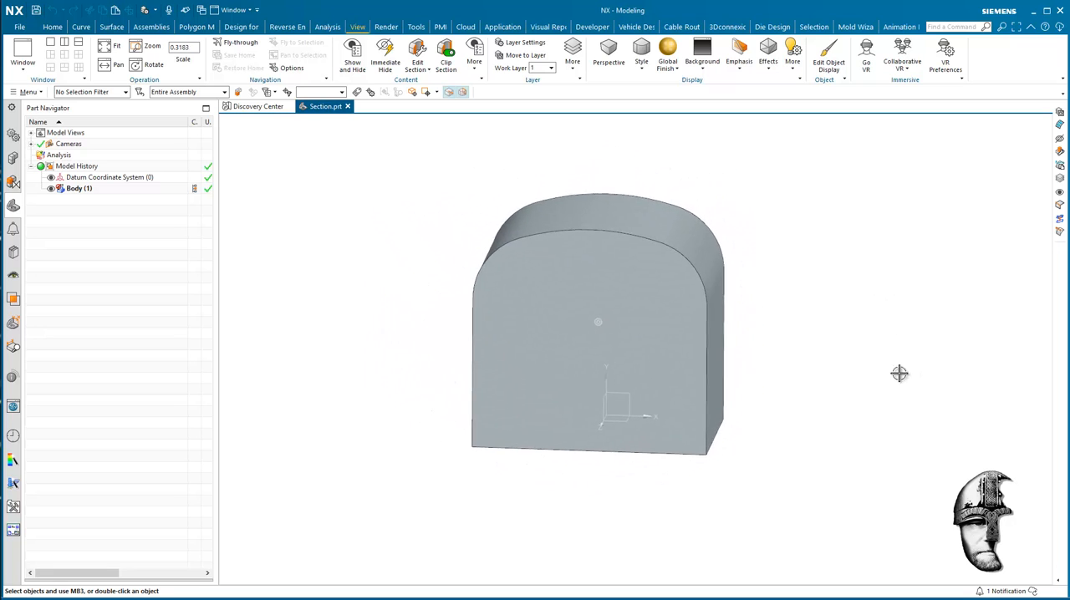
click(697, 246)
click(870, 248)
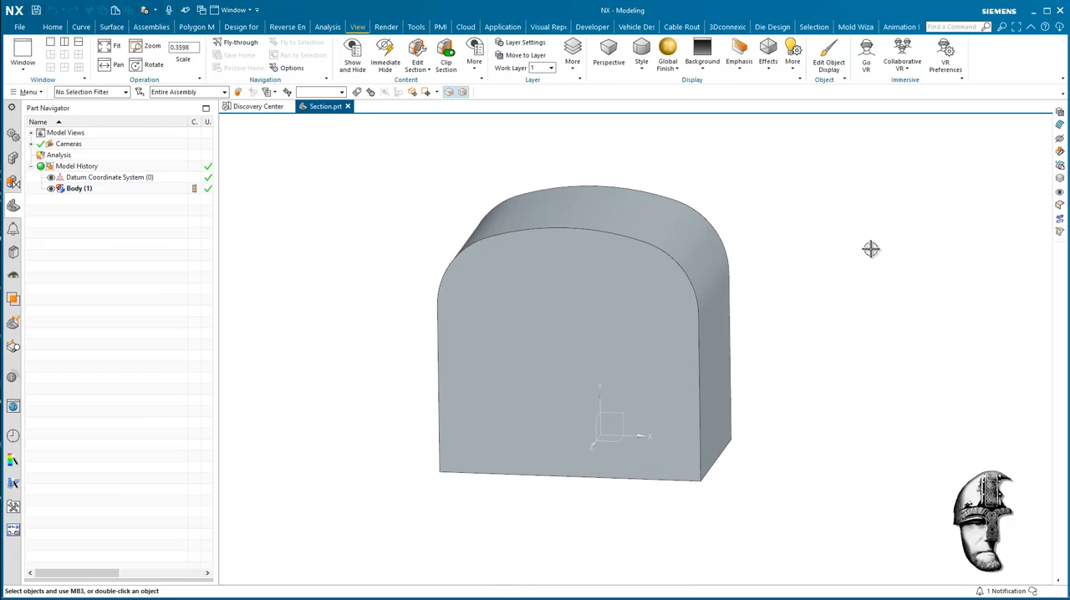
click(691, 234)
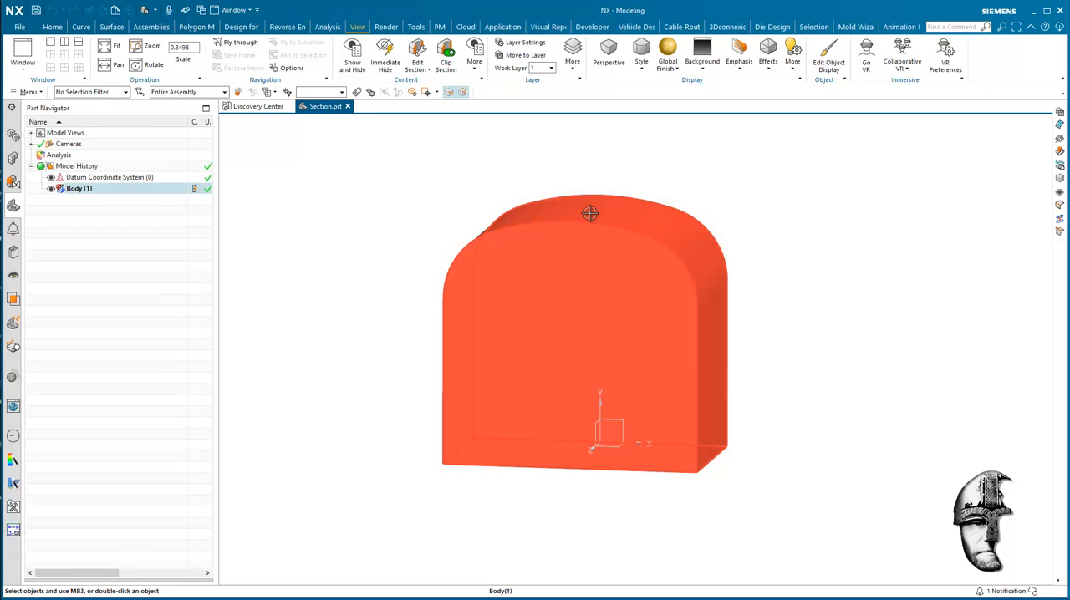
click(597, 132)
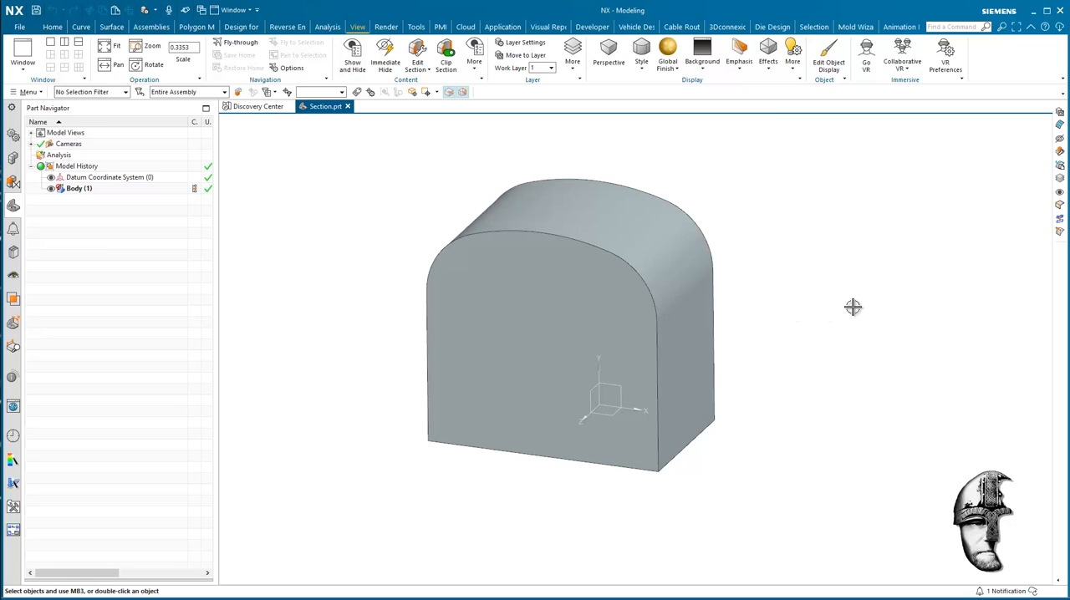
Make a pasted copy of Body (1) in the model history and hide the copy.
click(130, 192)
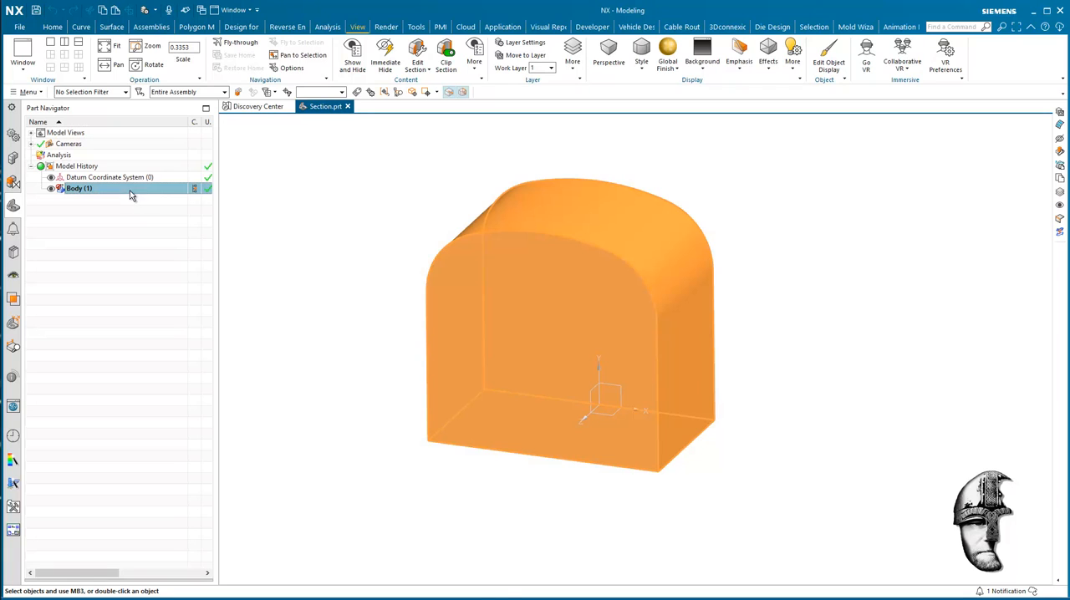
key(Escape)
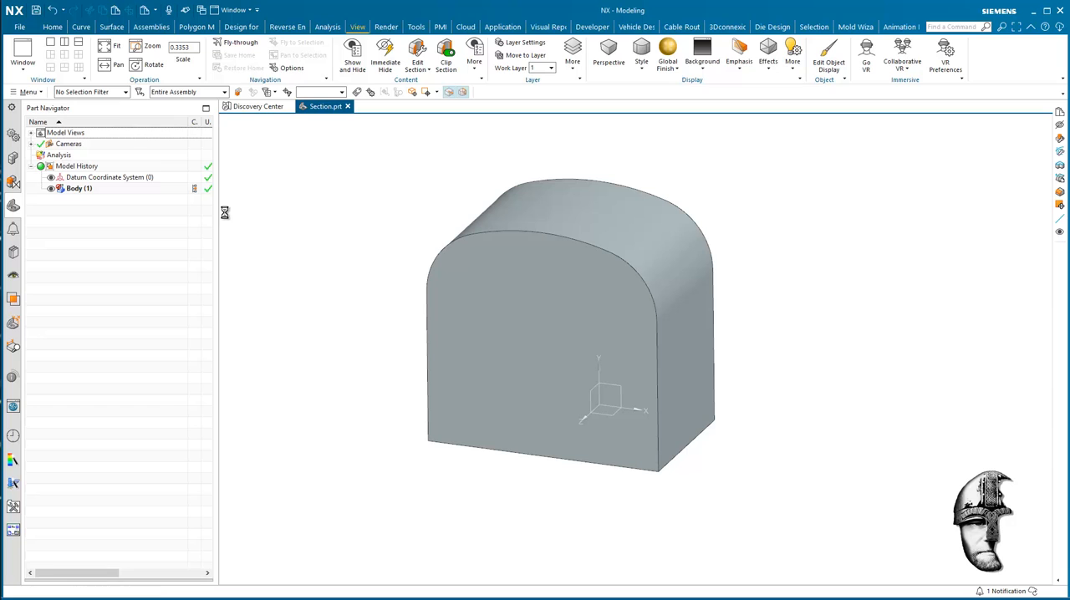
key(ctrl+v)
click(292, 250)
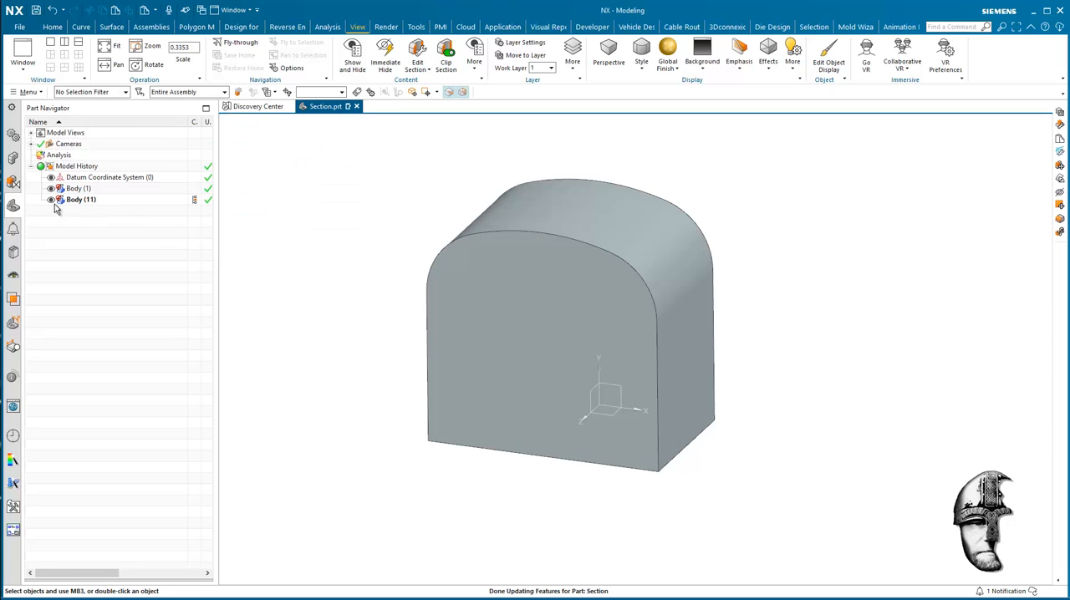
click(51, 200)
Run a Radius analysis on the body's curved outer face, with Fringe display, seven colors and a sharp legend.
middle_drag(321, 244, 484, 117)
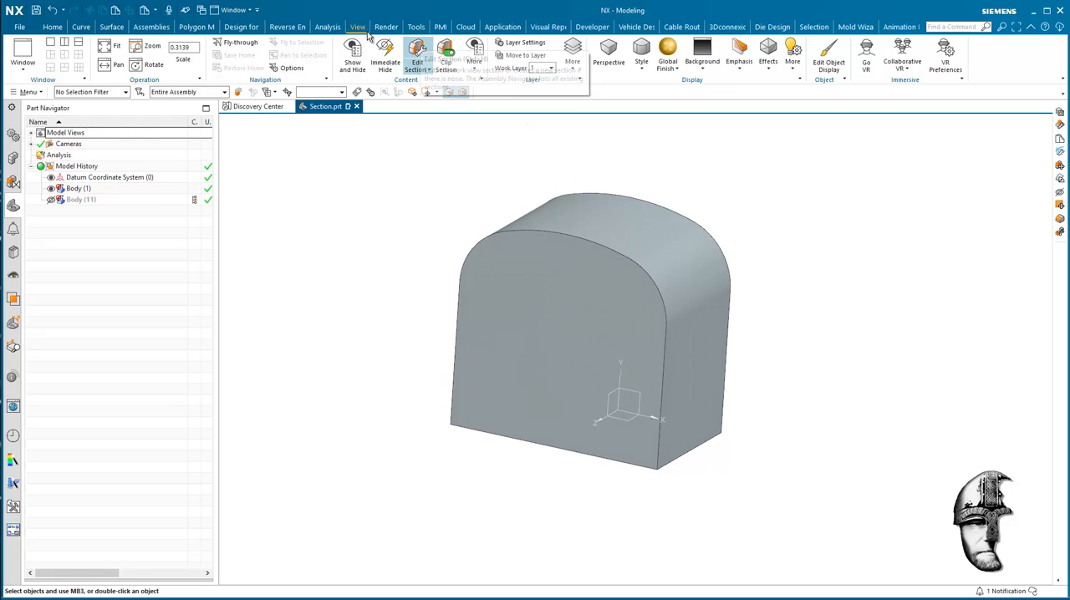
scroll(418, 51, up, 1)
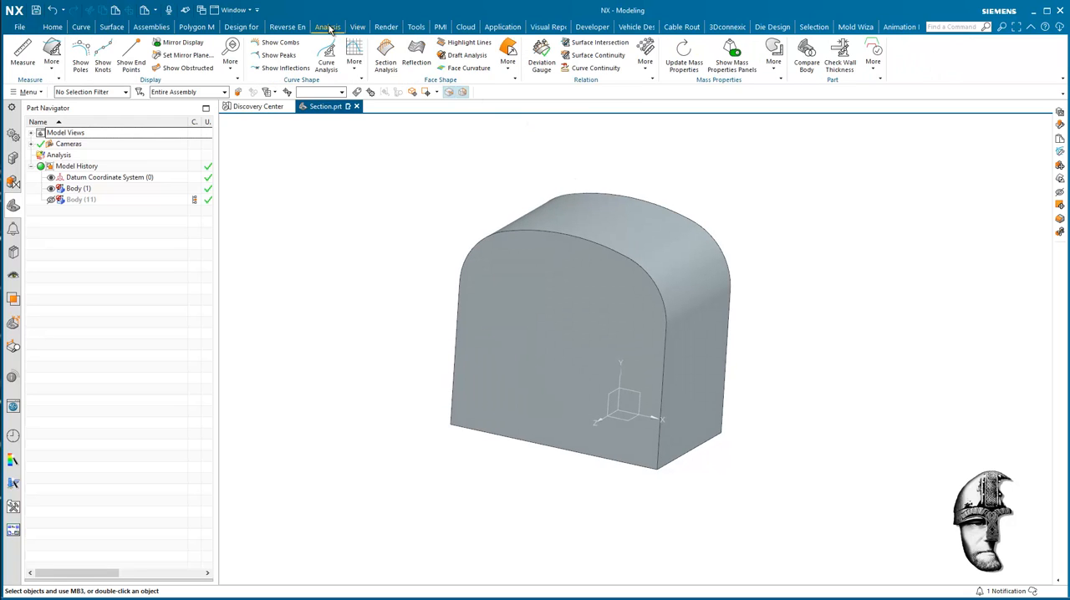
click(509, 59)
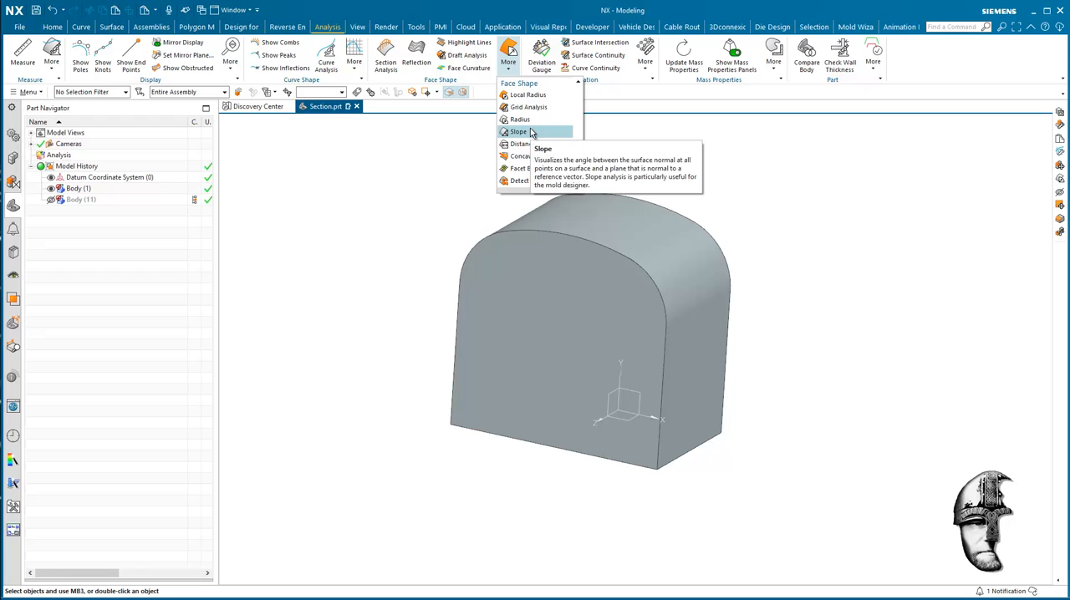
click(522, 120)
click(664, 237)
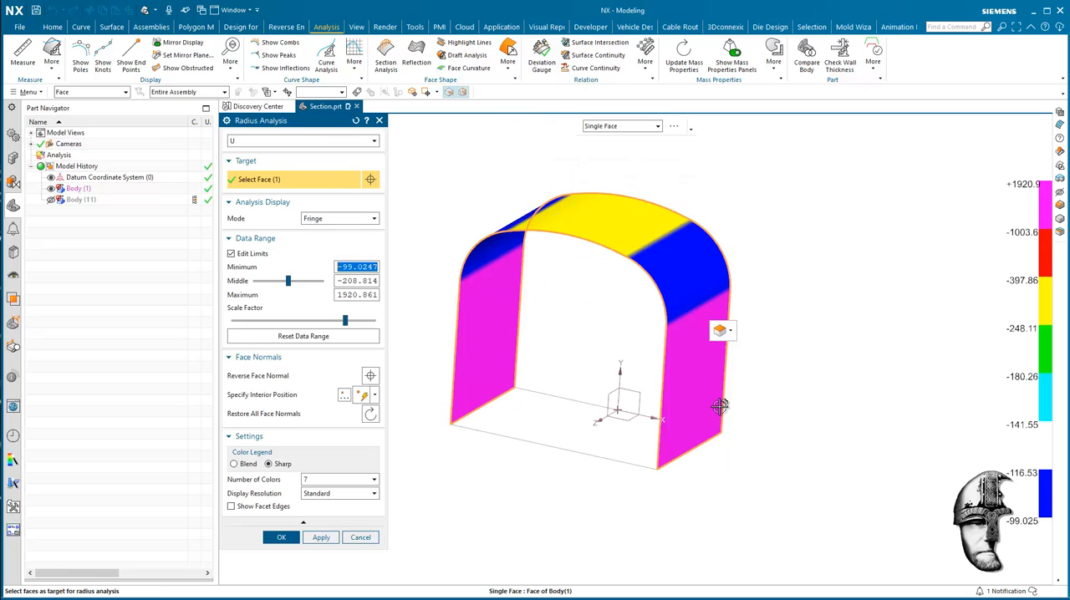
click(282, 540)
middle_drag(911, 481, 926, 475)
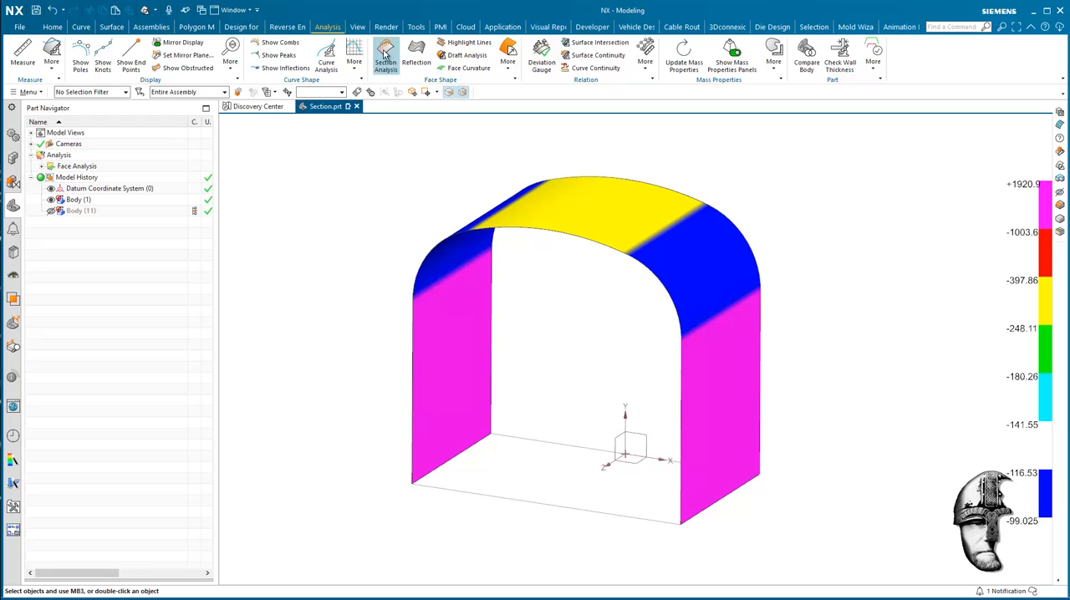
Move the radius-analyzed Body (1) to another layer and show the copied Body (11).
click(359, 27)
click(513, 55)
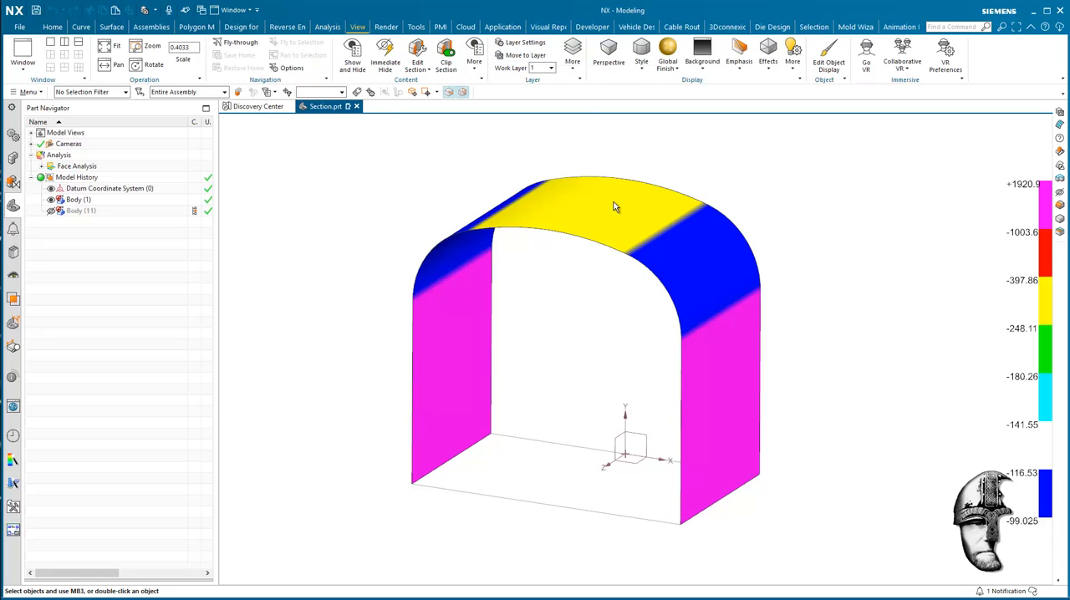
click(605, 216)
click(319, 405)
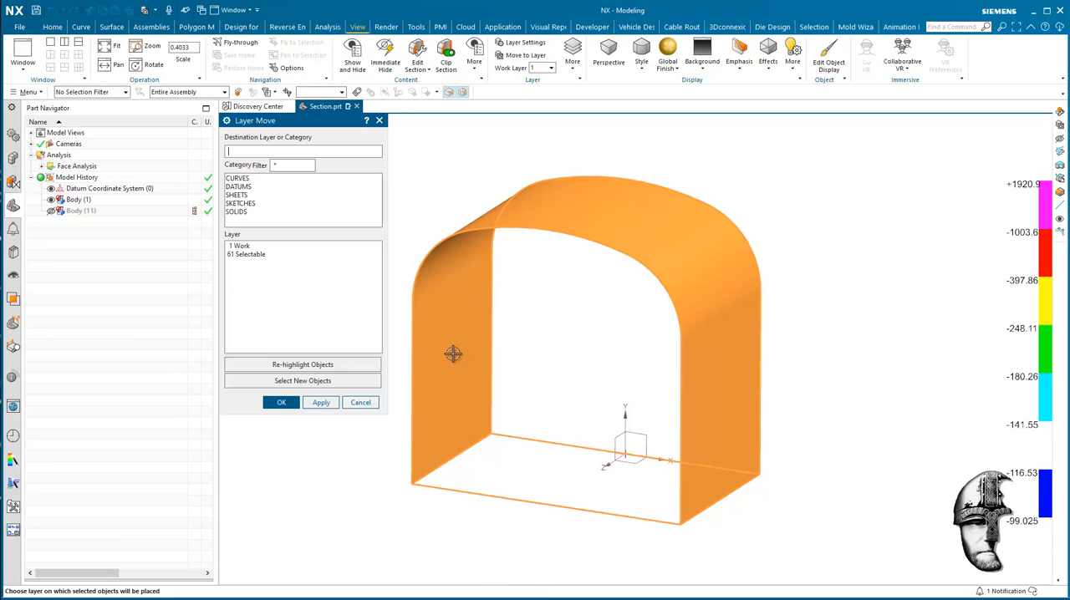
middle_click(313, 262)
scroll(859, 284, up, 3)
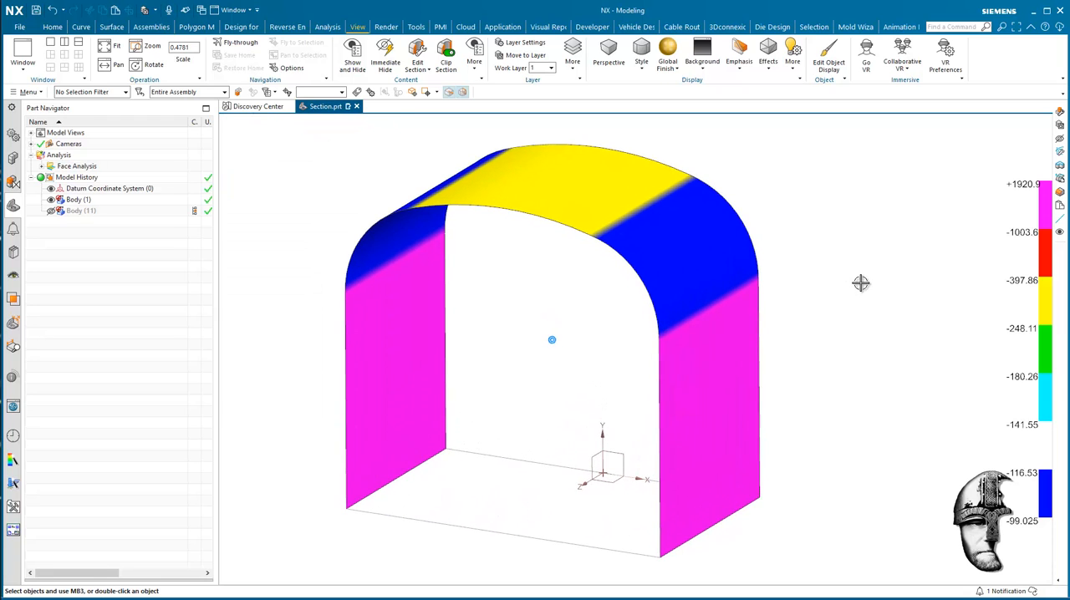
scroll(842, 288, down, 2)
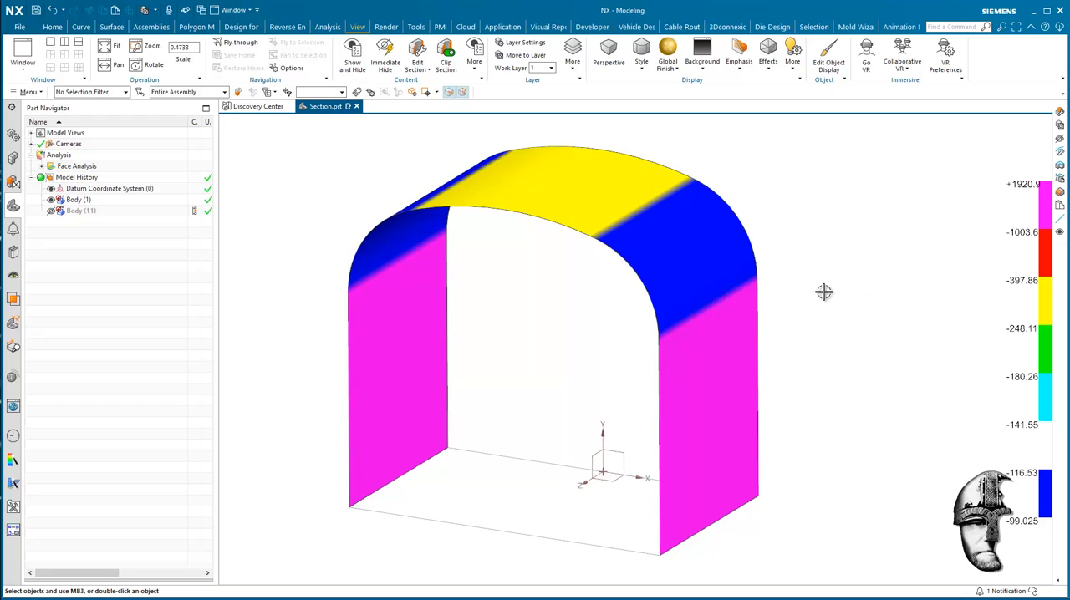
click(53, 212)
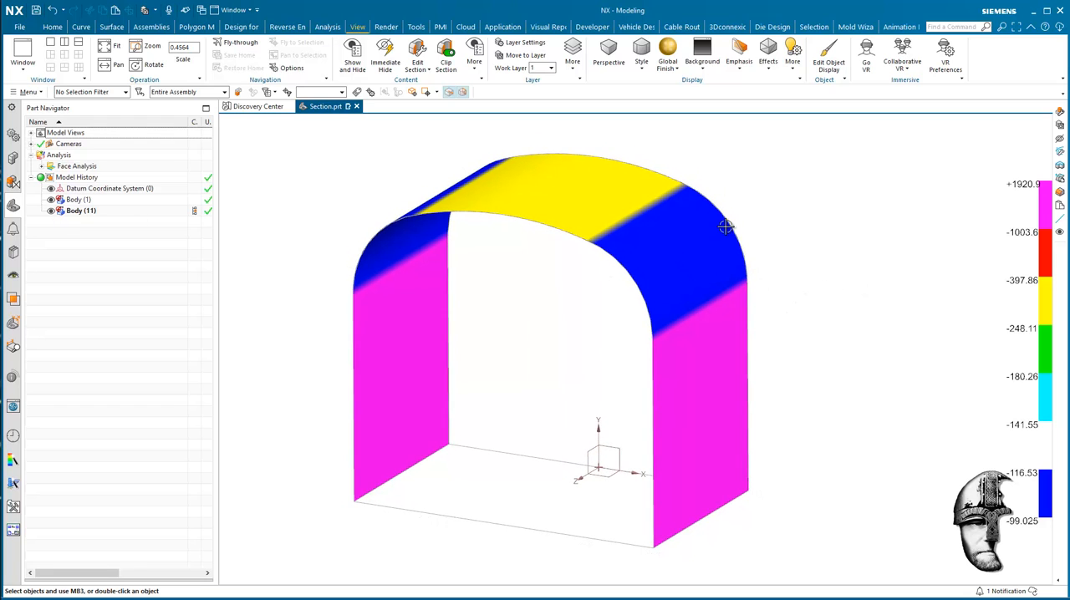
scroll(827, 218, down, 3)
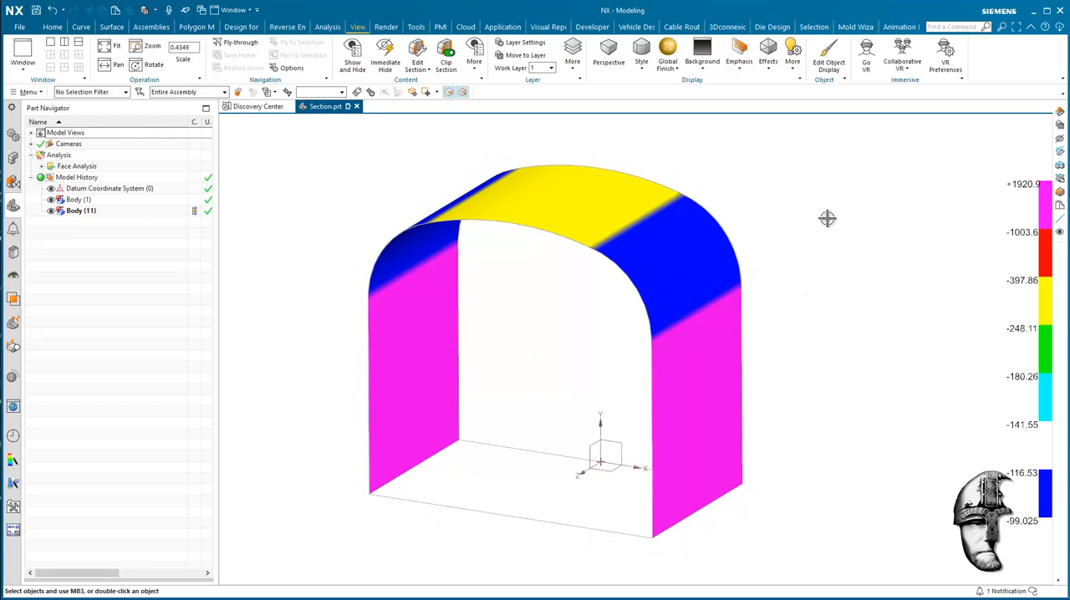
Set up a U-direction Isoparametric Curve through points on Body (11)'s curved face, placing the first point on a blue-magenta color boundary.
click(81, 27)
middle_drag(371, 156, 569, 230)
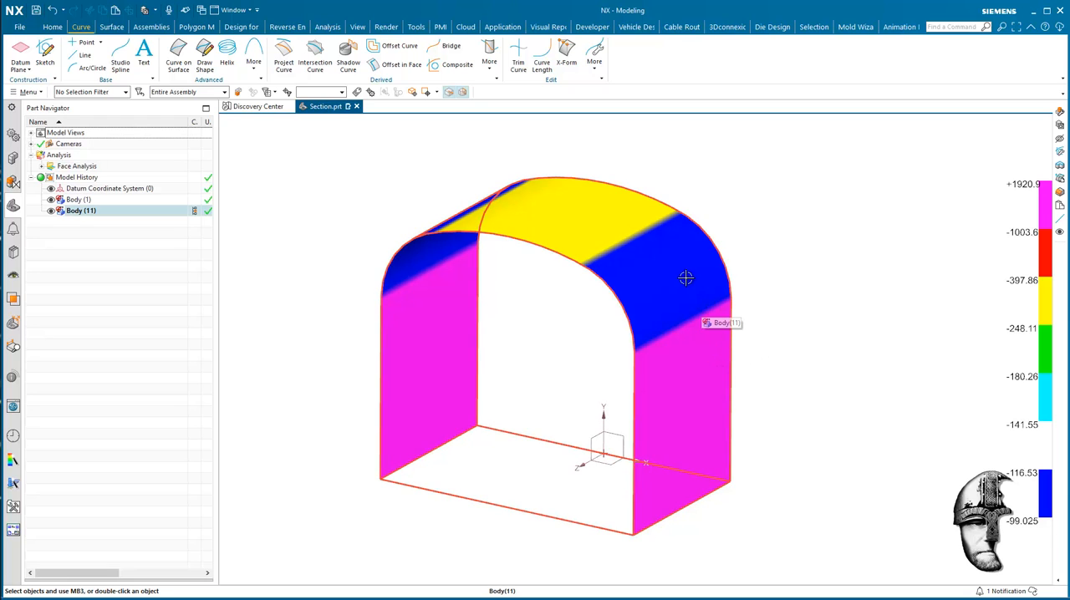
middle_drag(807, 215, 709, 229)
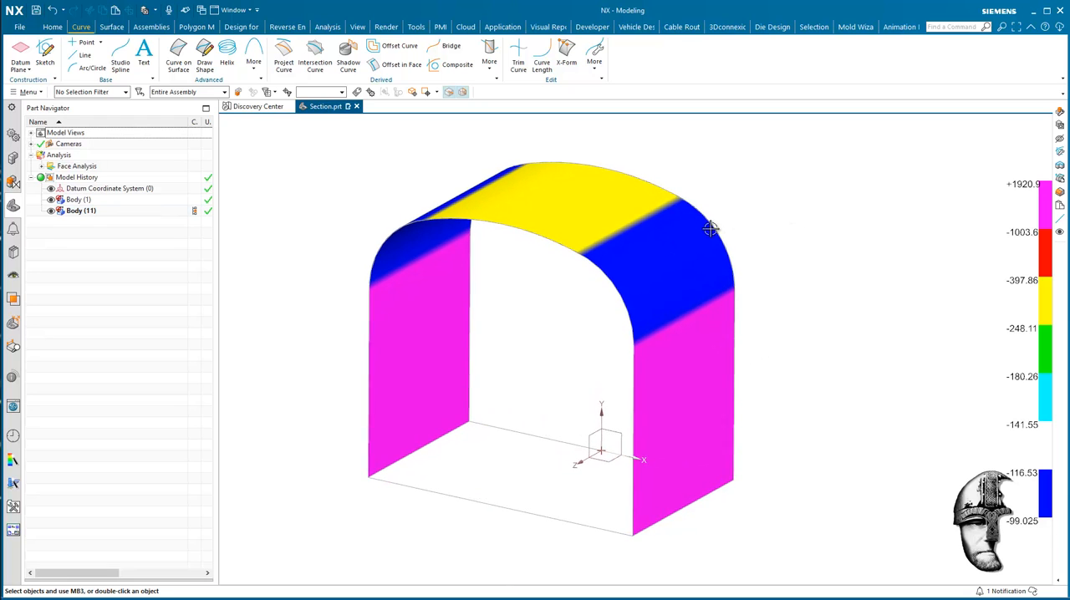
click(491, 65)
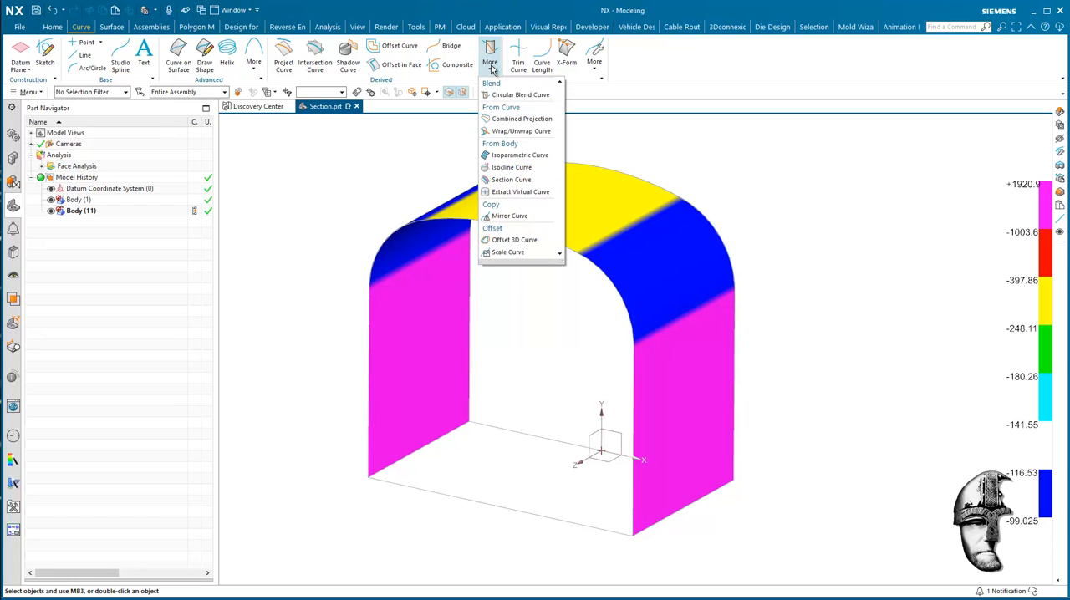
click(515, 157)
middle_drag(875, 353, 653, 258)
click(653, 257)
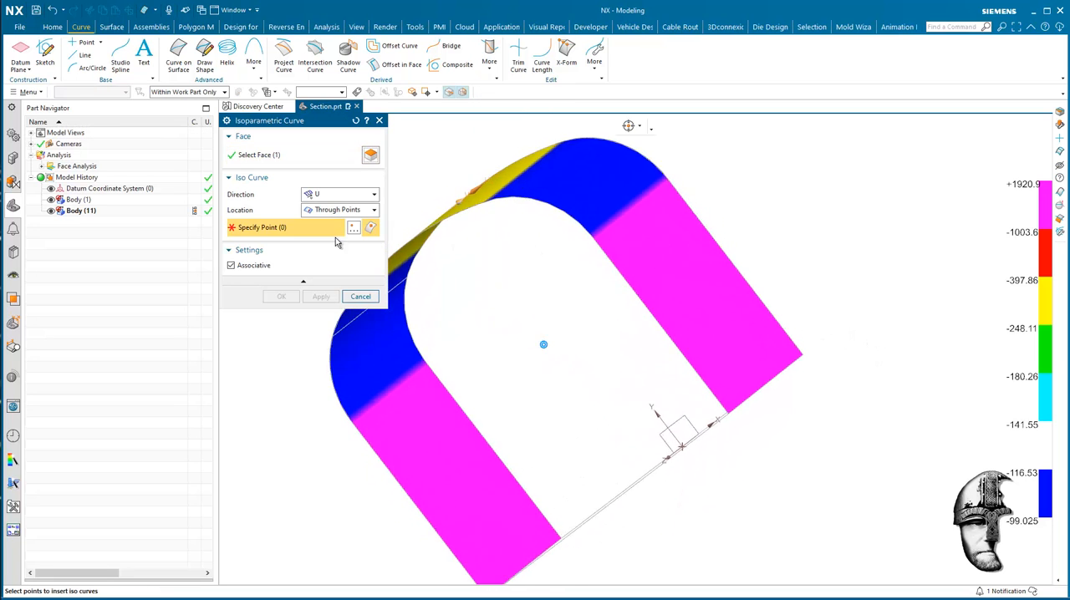
scroll(829, 351, up, 6)
scroll(829, 351, down, 2)
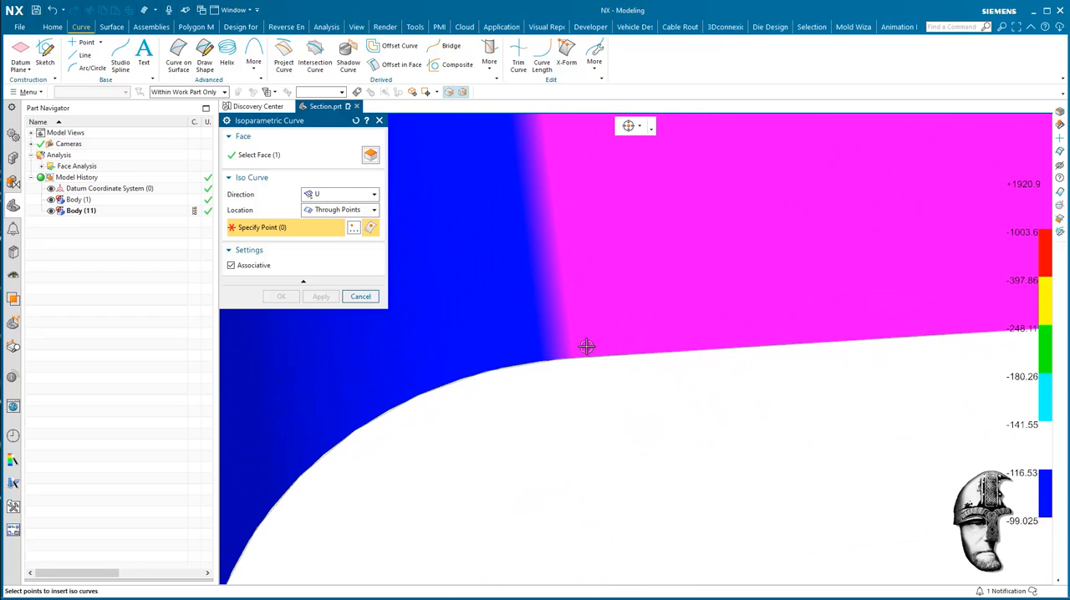
click(576, 342)
Add points at both blue-yellow boundaries and the opposite blue-magenta boundary, and create the four associative isoparametric curves.
scroll(895, 437, down, 3)
scroll(889, 431, up, 5)
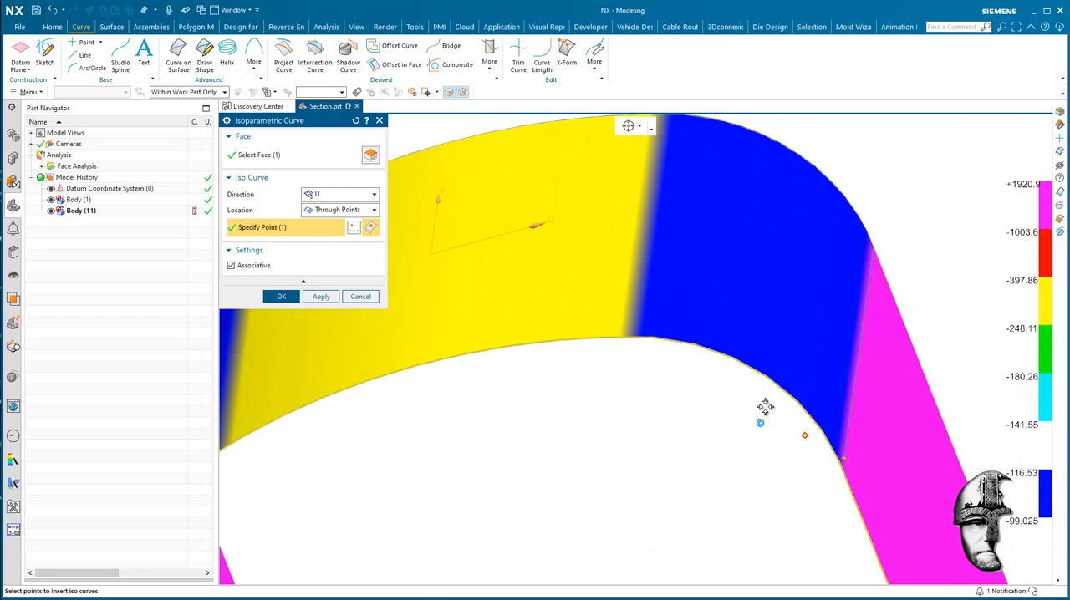
click(823, 403)
scroll(709, 399, down, 4)
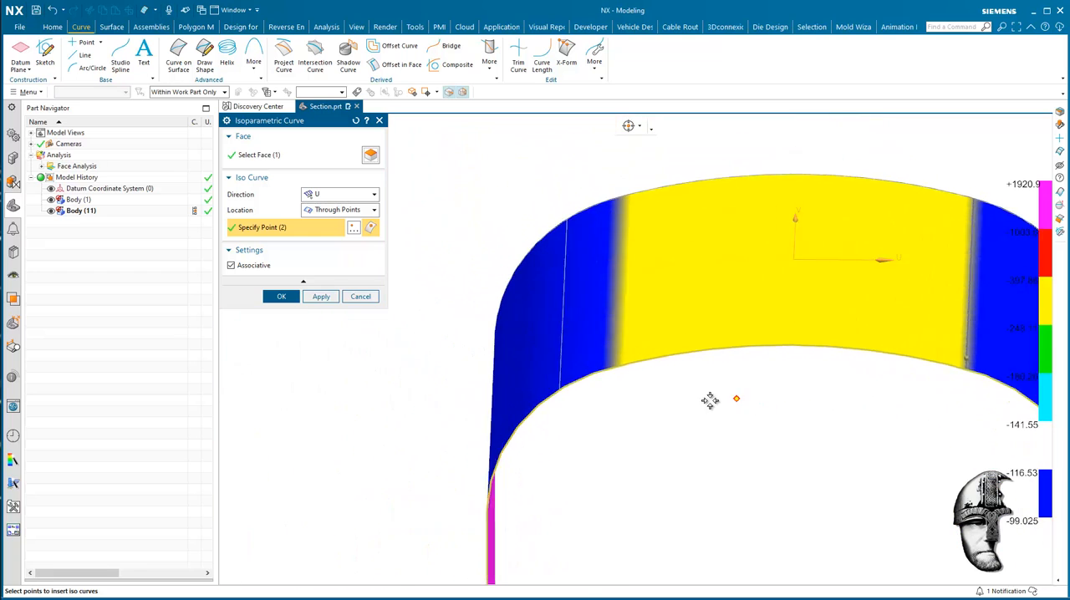
scroll(728, 341, up, 4)
click(734, 338)
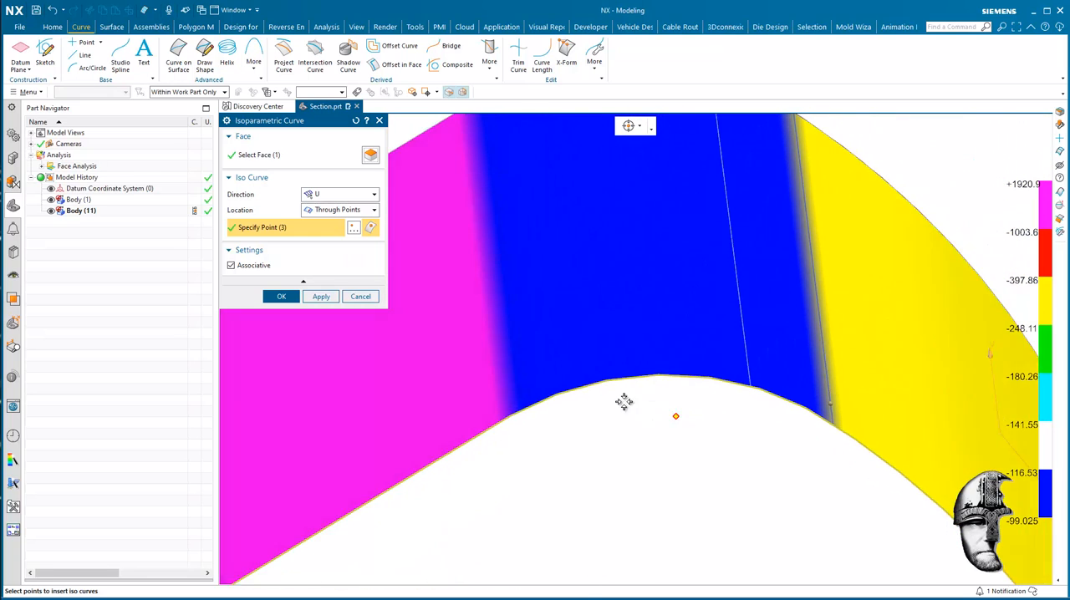
click(561, 374)
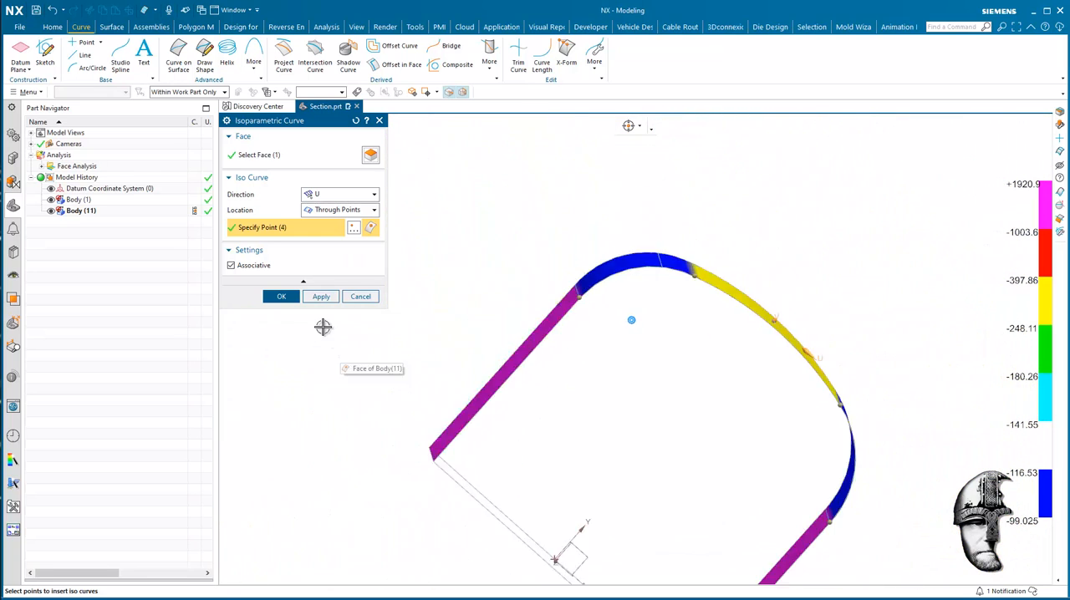
click(284, 298)
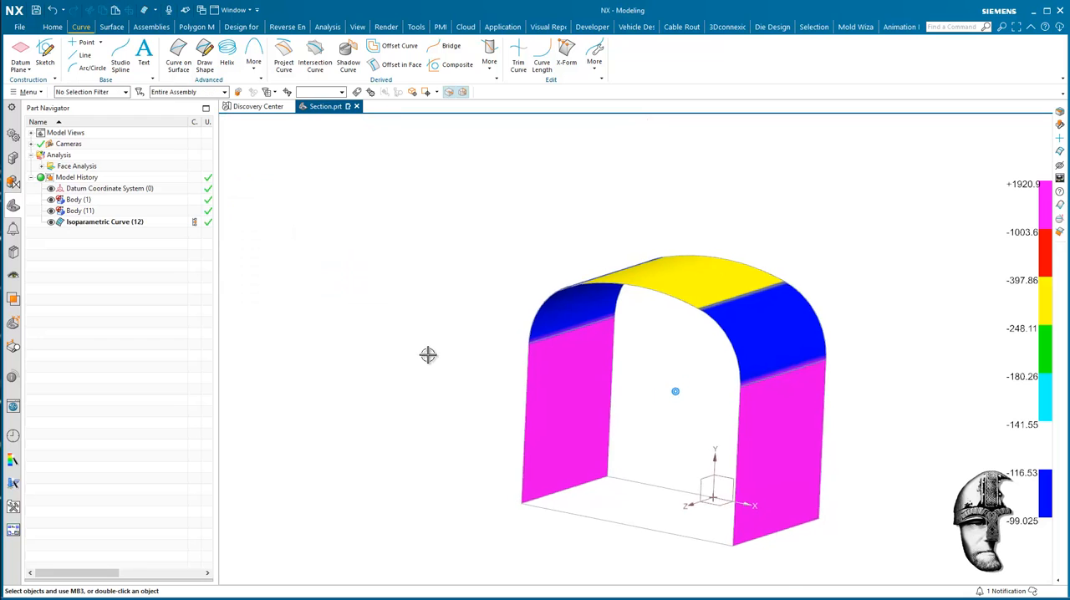
Hide Body (1) and divide the faces of Body (11) with the four isoparametric curves, projected normal to face.
click(51, 200)
middle_drag(610, 284, 842, 307)
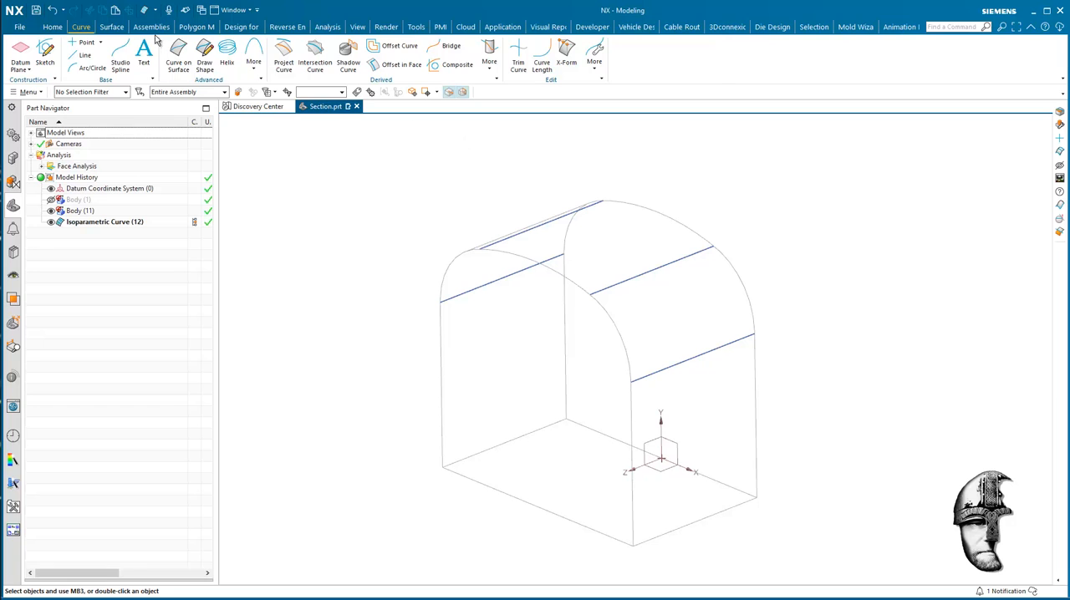
click(112, 27)
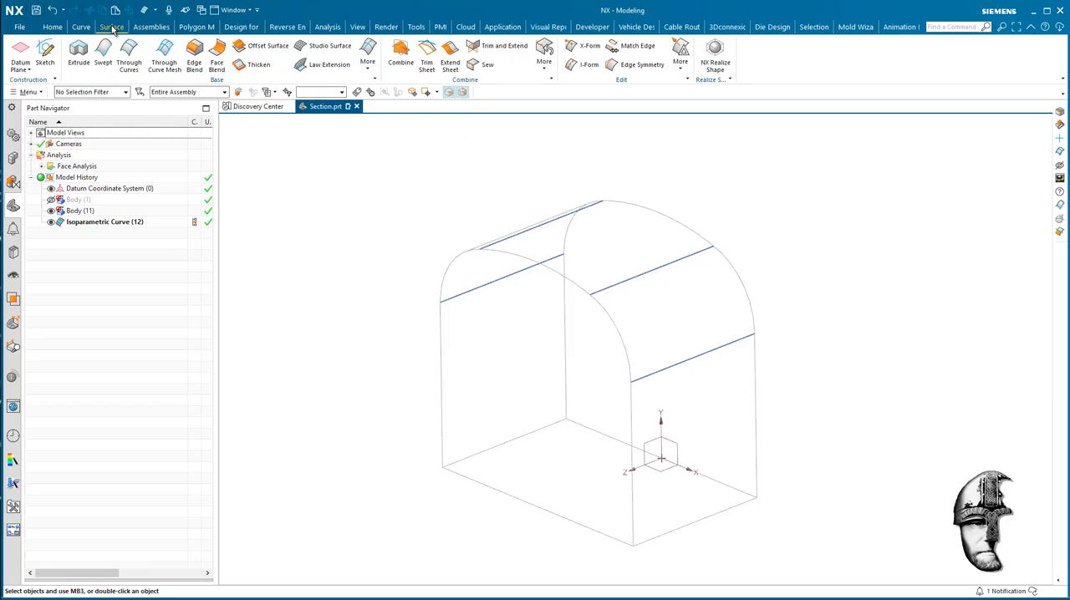
click(545, 62)
click(569, 107)
click(685, 243)
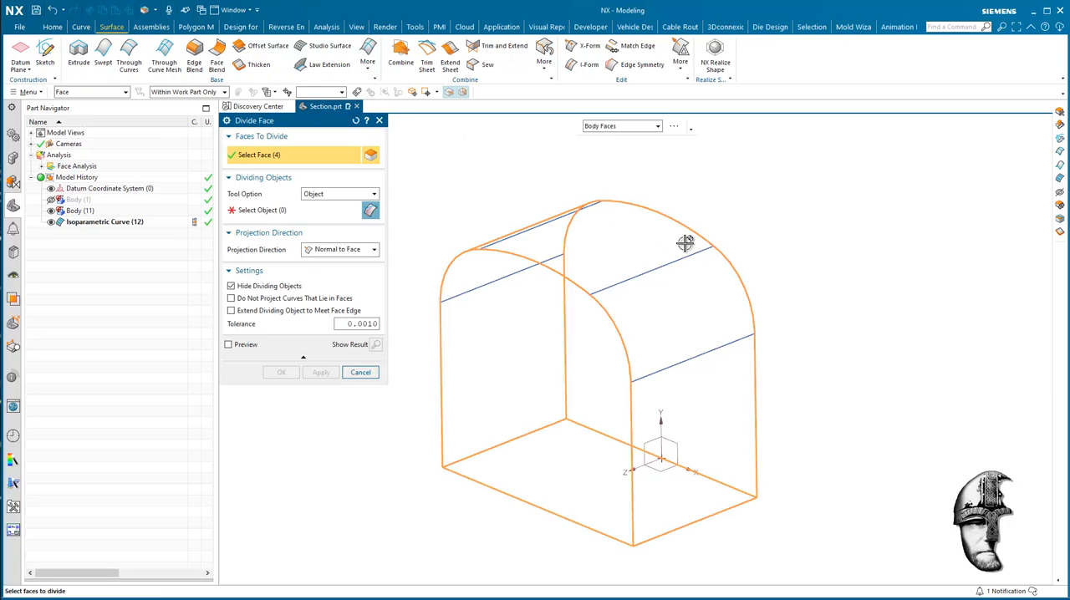
click(319, 212)
click(132, 222)
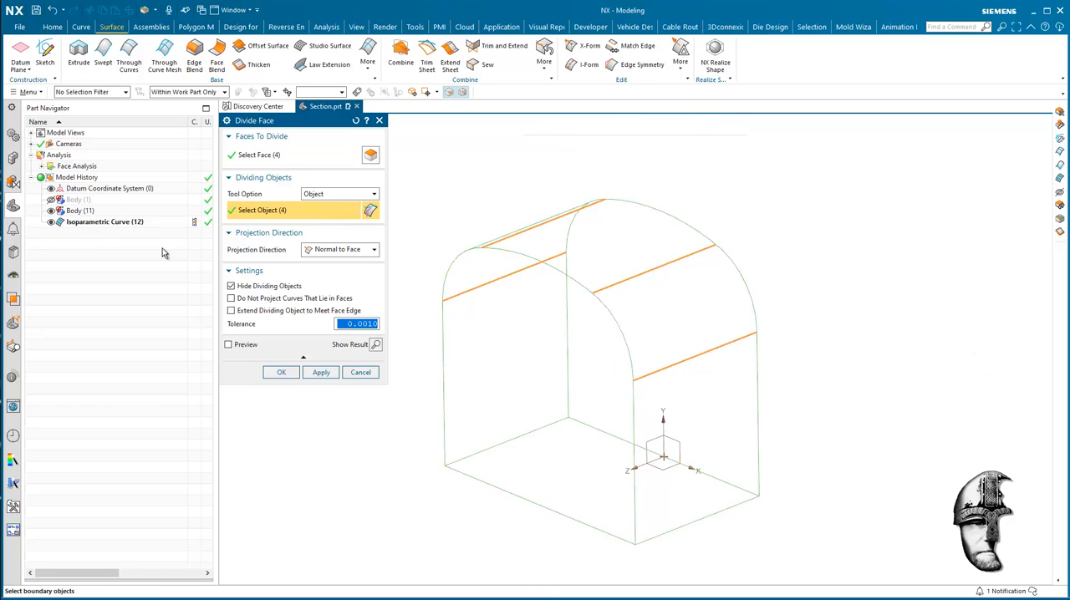
click(281, 372)
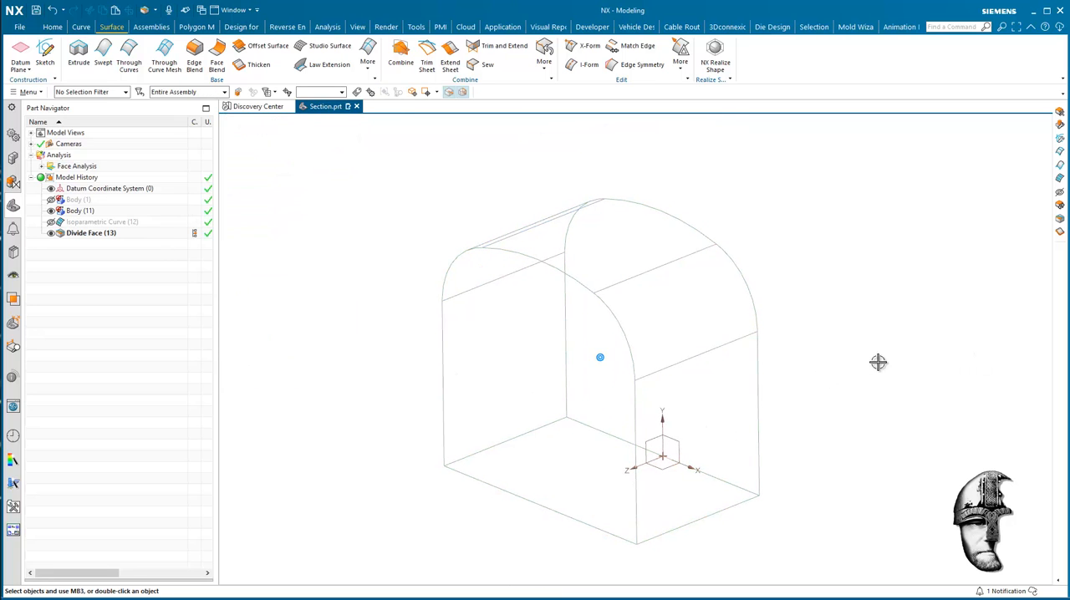
right_drag(878, 362, 919, 266)
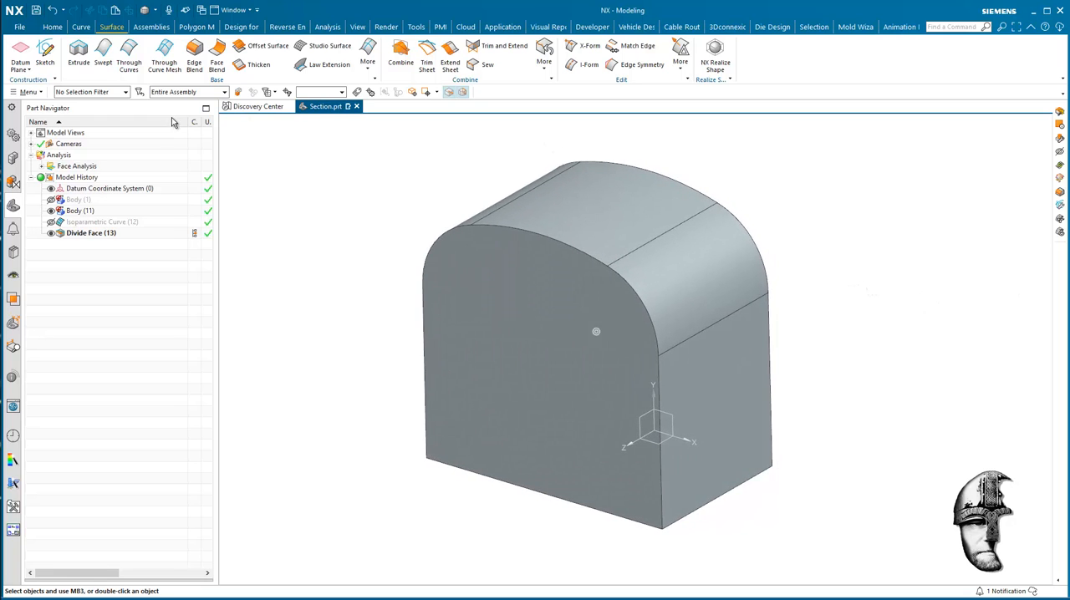
Optimize all eight faces of Body (11), with body cleaning before optimizing and the report enabled.
click(52, 27)
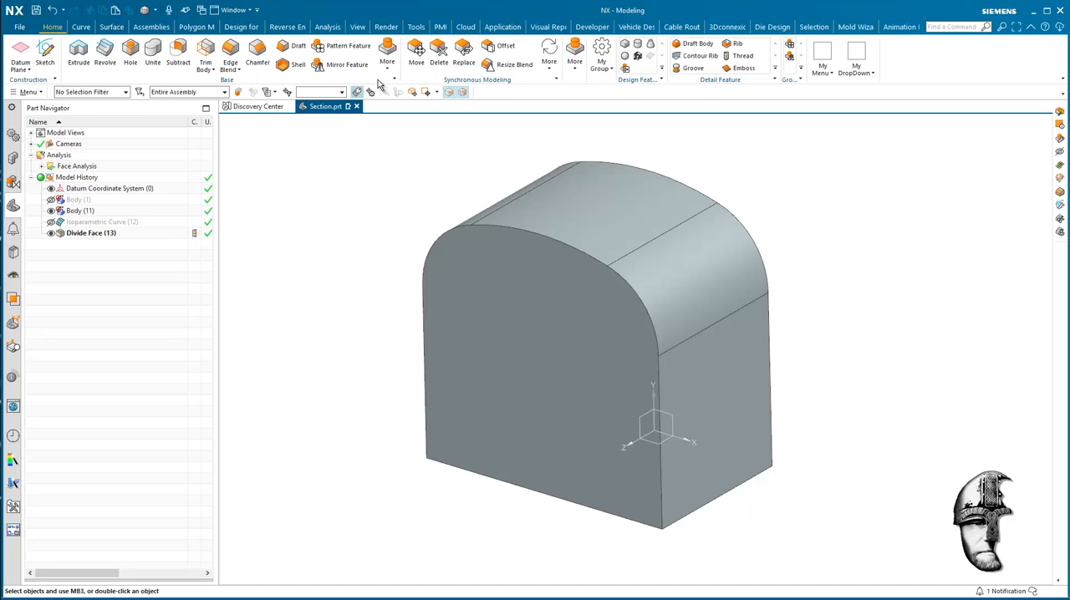
click(576, 67)
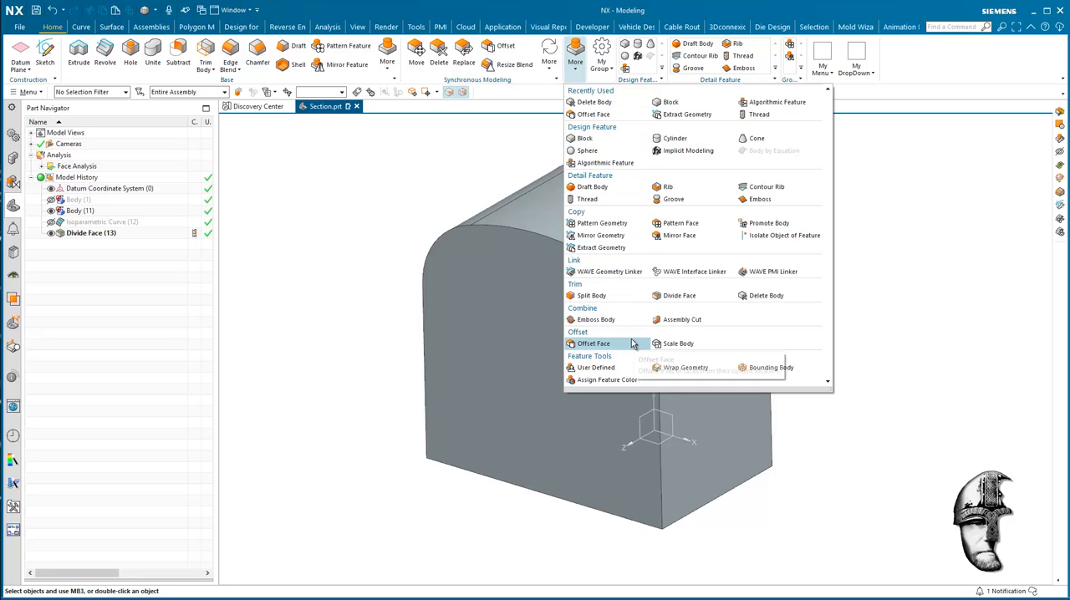
click(547, 74)
click(547, 73)
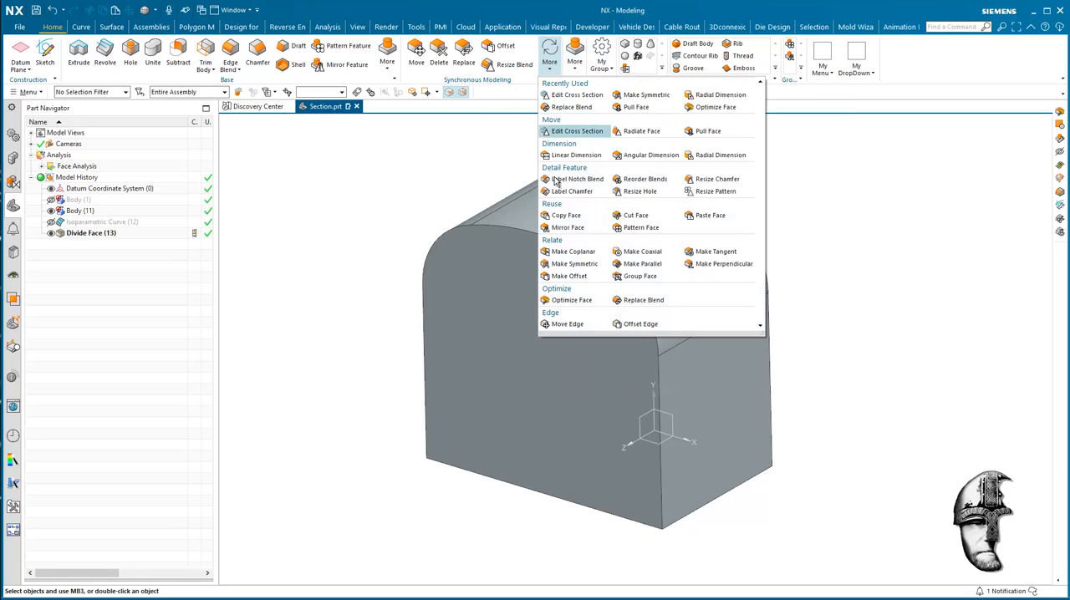
click(575, 301)
drag(865, 165, 414, 532)
middle_drag(589, 528, 379, 365)
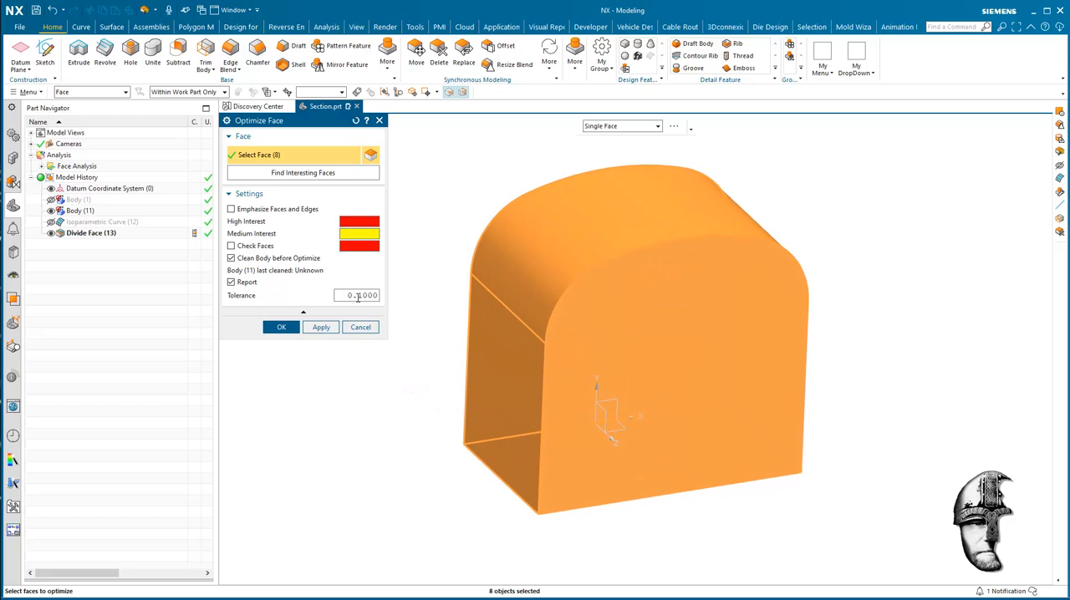
click(283, 329)
click(461, 320)
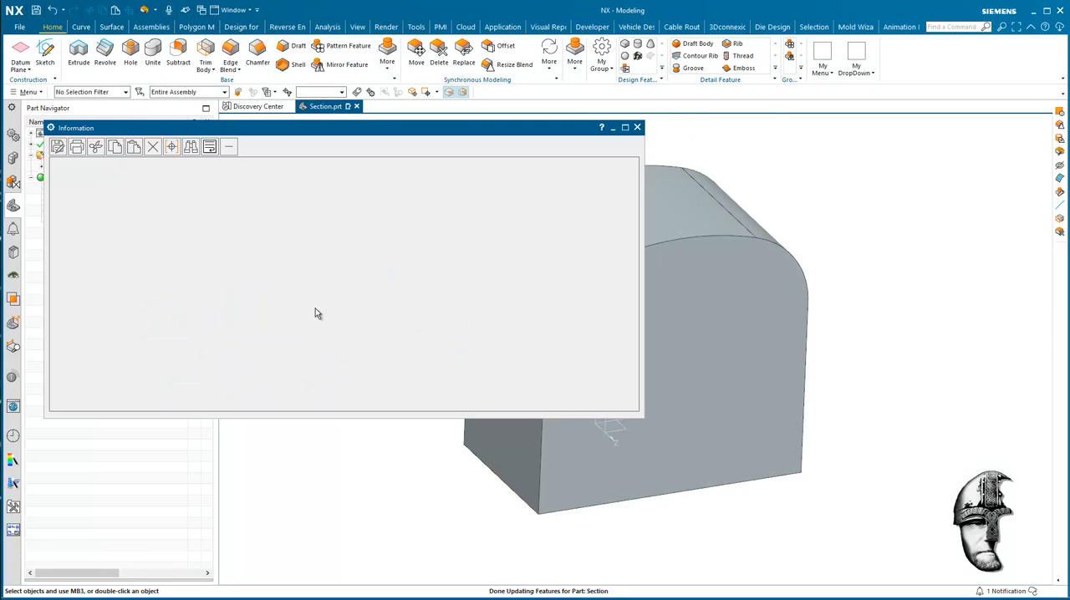
Examine the Optimize Face report's before and after plane and cylinder counts against the faces of the body, and close the report.
drag(378, 131, 391, 127)
shift+middle_drag(439, 457, 533, 453)
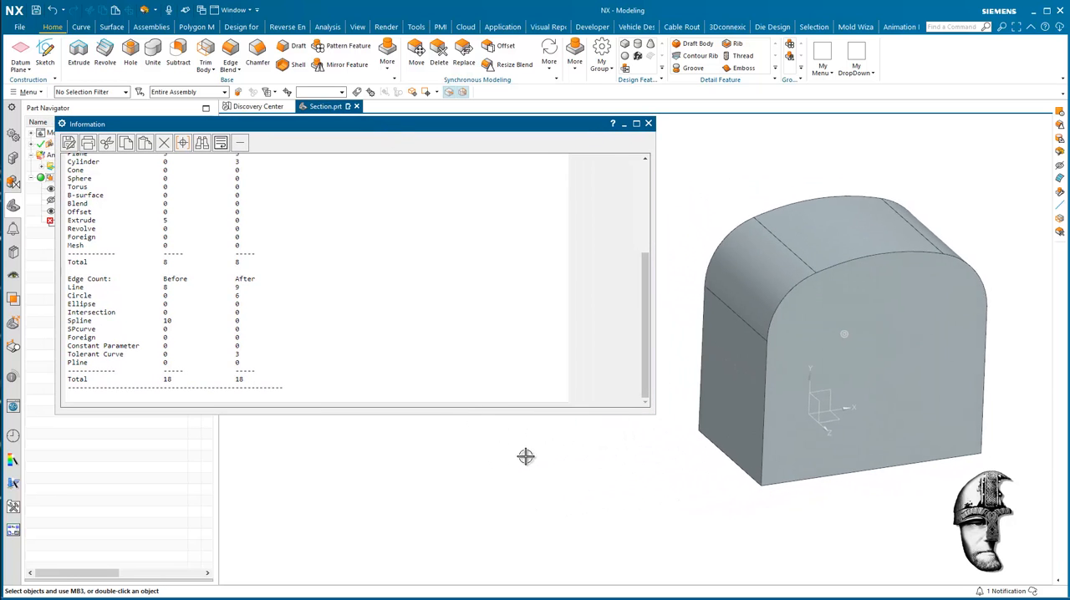
scroll(320, 305, up, 3)
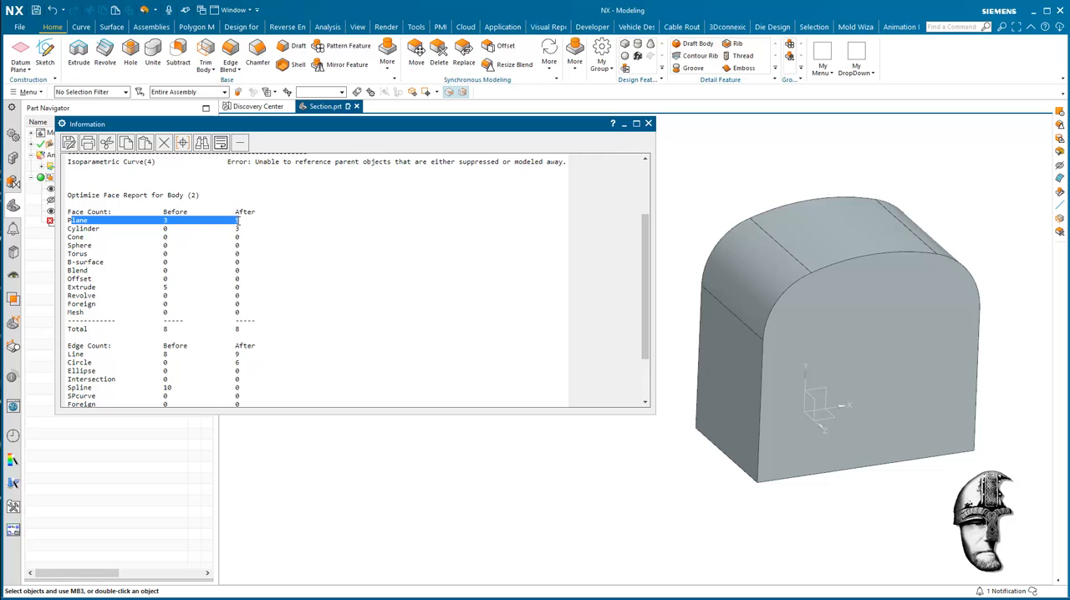
click(78, 93)
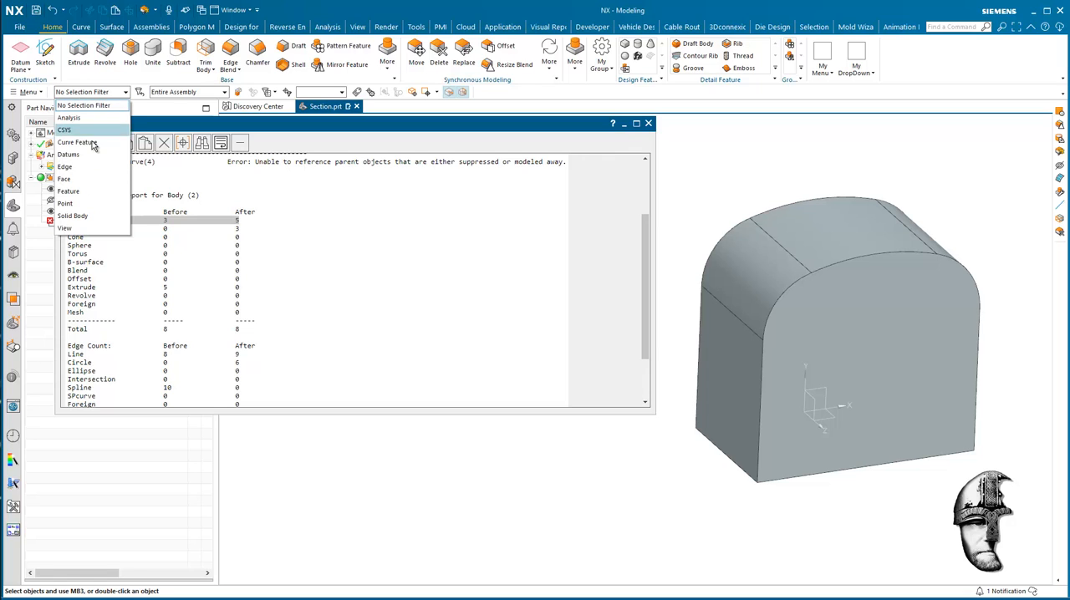
click(89, 177)
middle_drag(884, 325, 873, 389)
middle_drag(970, 444, 752, 583)
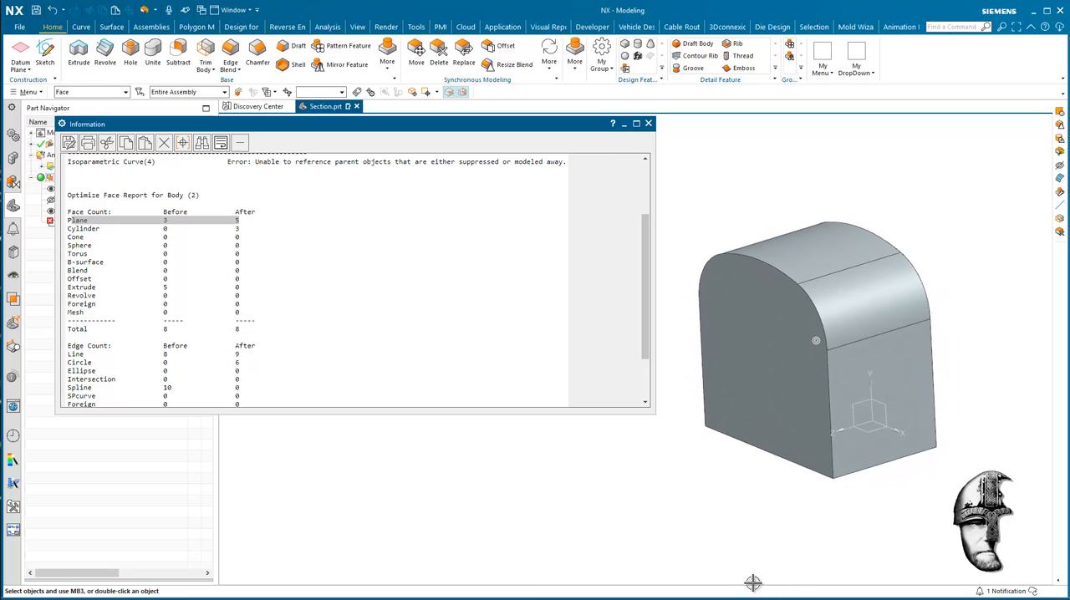
click(68, 231)
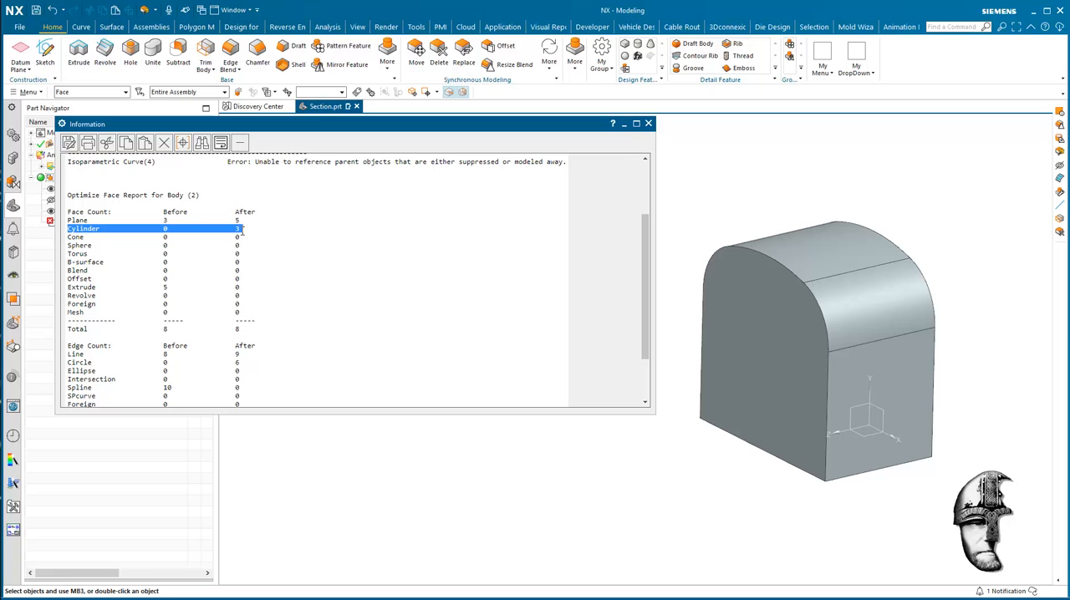
middle_drag(836, 418, 746, 311)
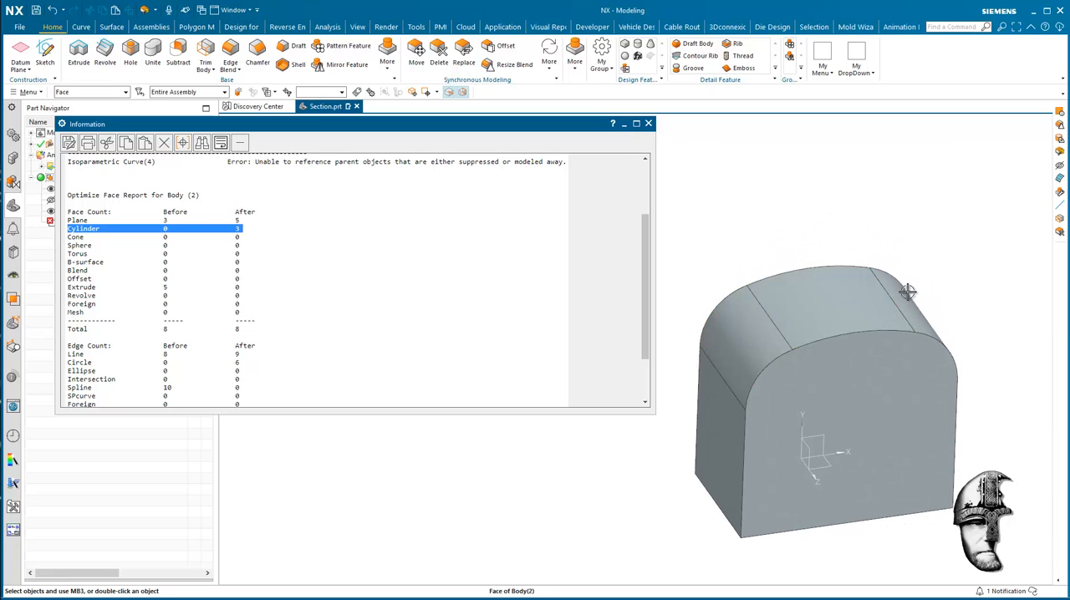
middle_drag(927, 294, 686, 476)
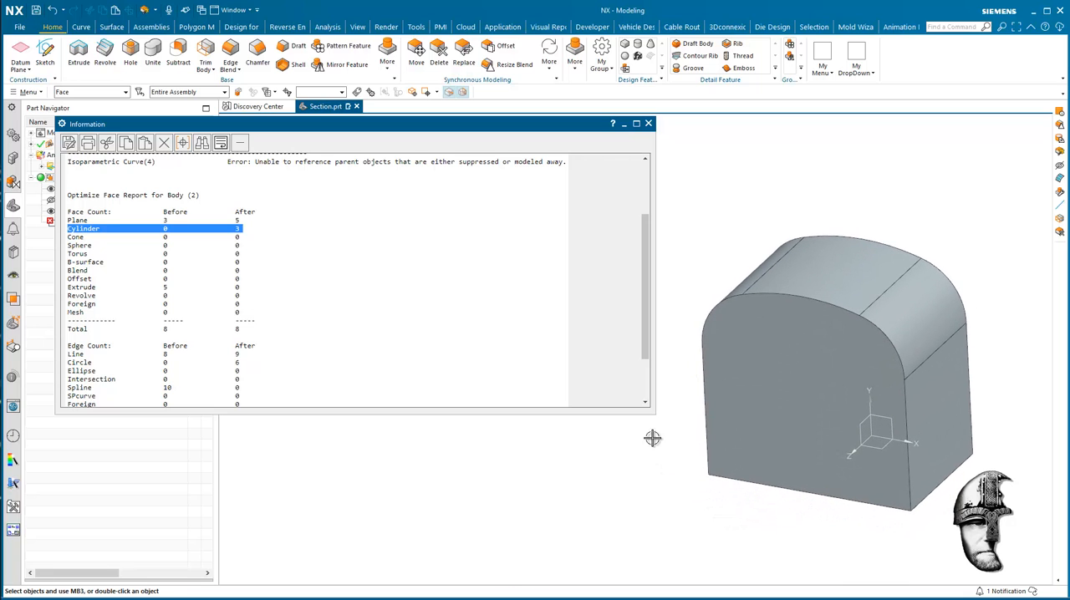
click(648, 126)
Delete the failed Isoparametric Curve (4) feature from the model history.
middle_drag(520, 292, 401, 333)
click(136, 225)
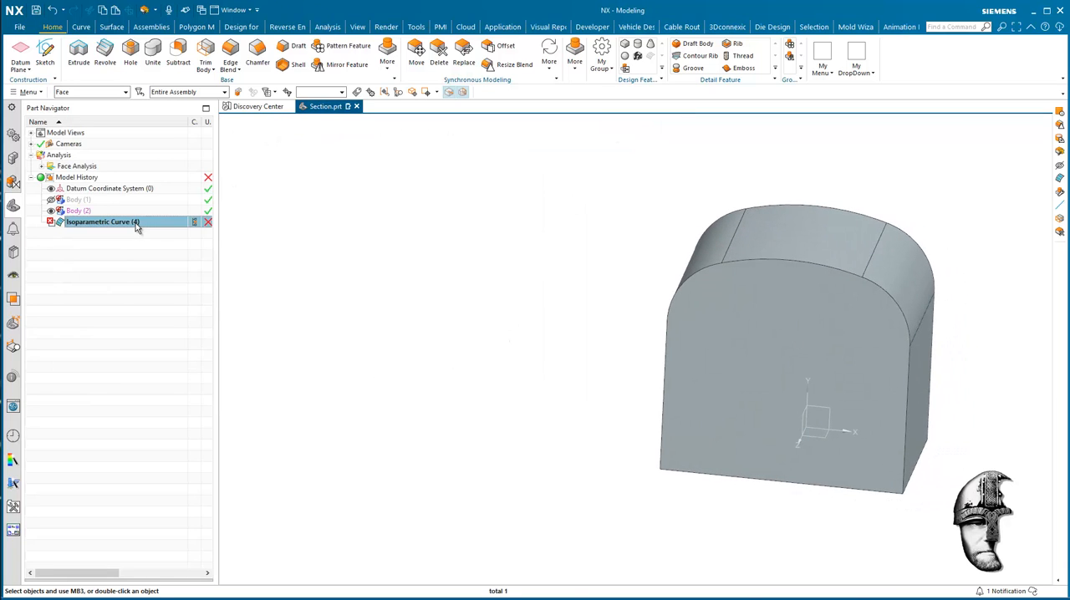
right_click(137, 226)
click(165, 210)
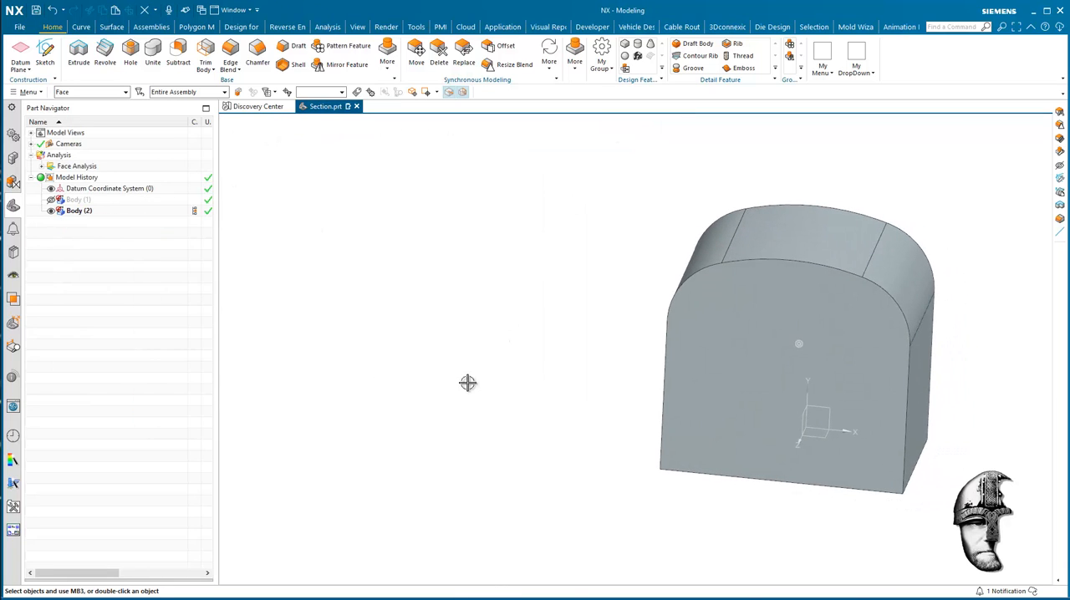
Resize both connected blend faces beside the body's upper curved face to a 50 mm radius.
middle_drag(467, 383, 666, 345)
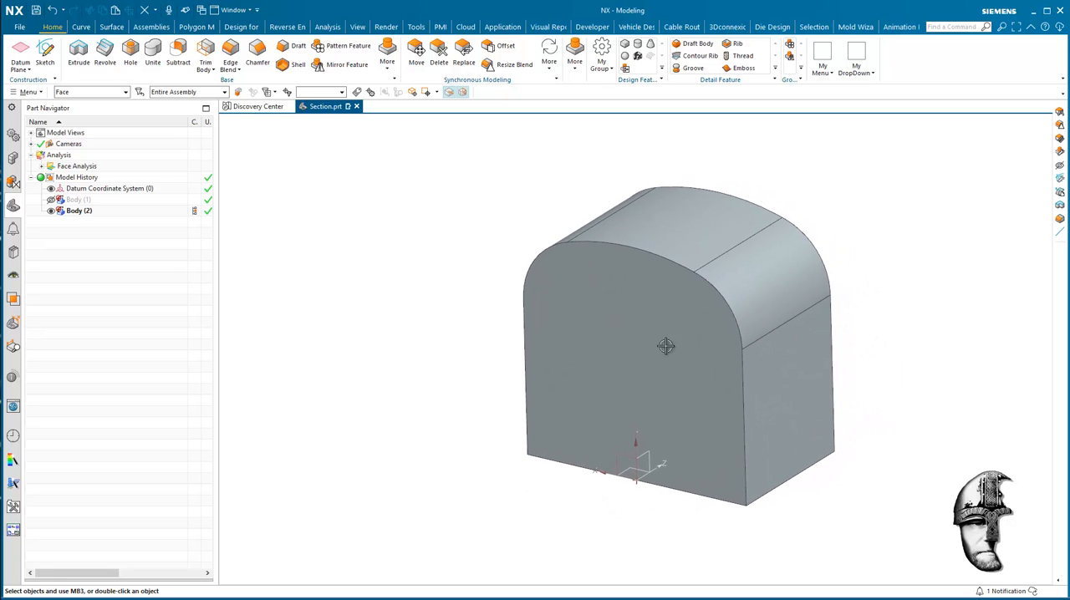
mouse_move(506, 228)
middle_down()
mouse_move(497, 233)
mouse_move(556, 212)
mouse_move(584, 122)
middle_up()
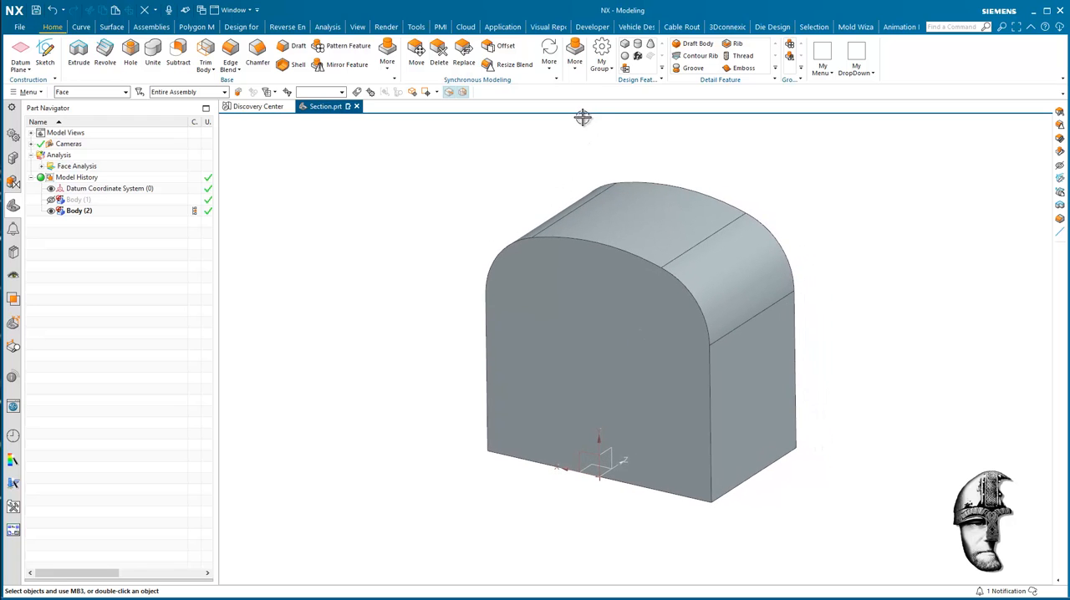
click(549, 60)
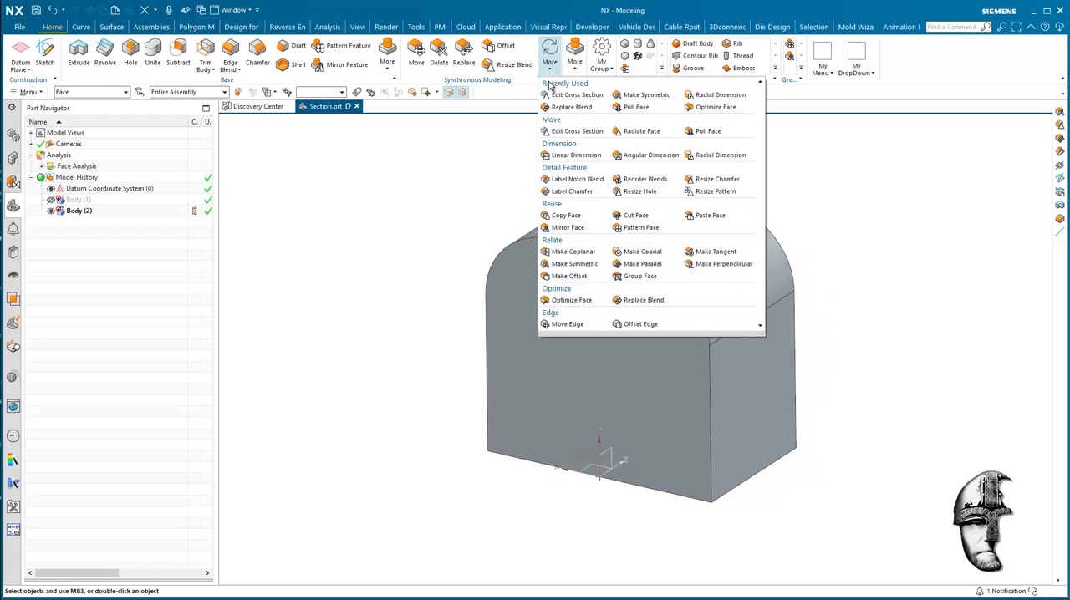
click(508, 65)
click(728, 253)
middle_drag(728, 254, 652, 251)
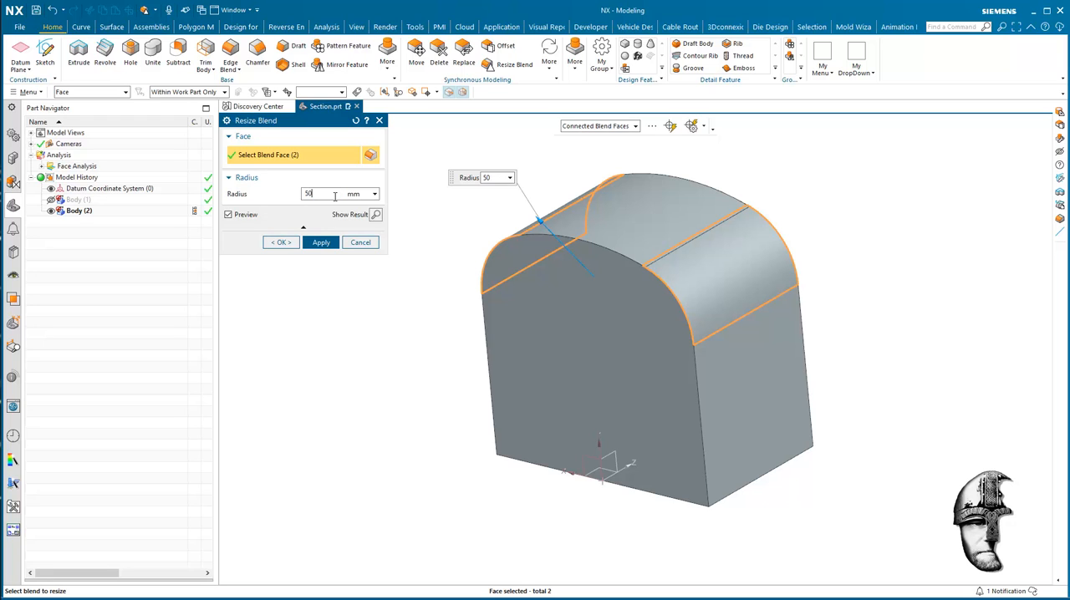
click(283, 243)
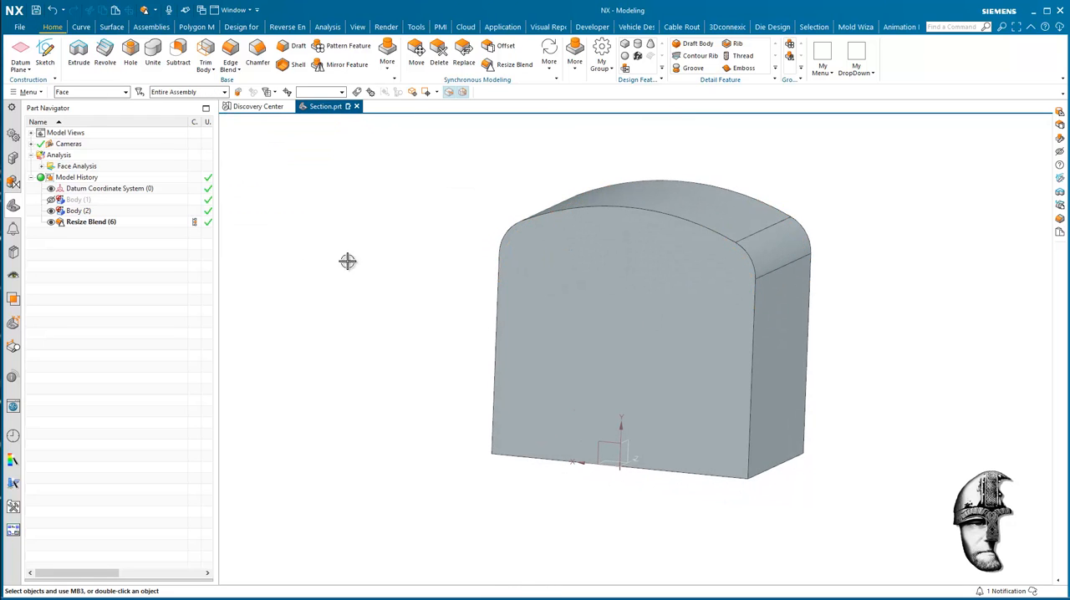
Move the large curved top face upward by a distance along its inferred normal vector, using Move and Adapt.
click(661, 190)
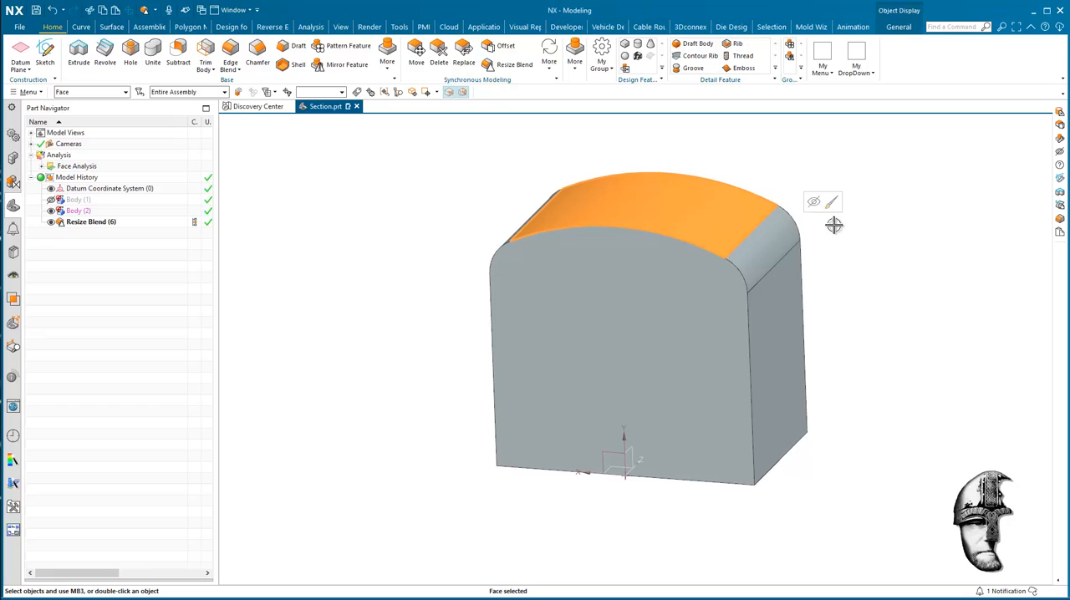
middle_drag(833, 225, 627, 164)
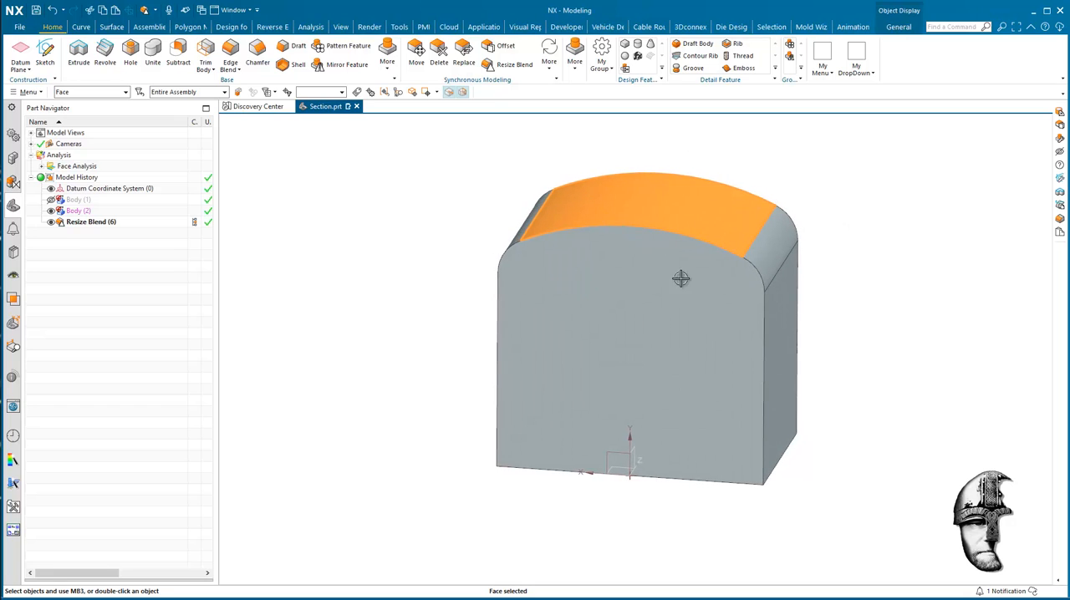
middle_drag(681, 278, 838, 250)
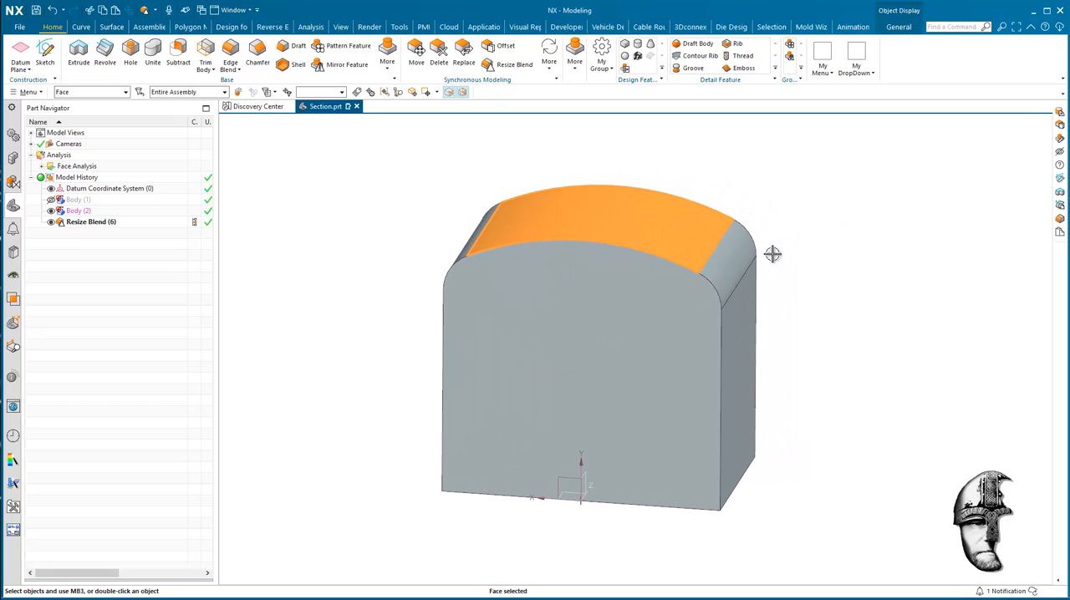
middle_drag(772, 255, 558, 168)
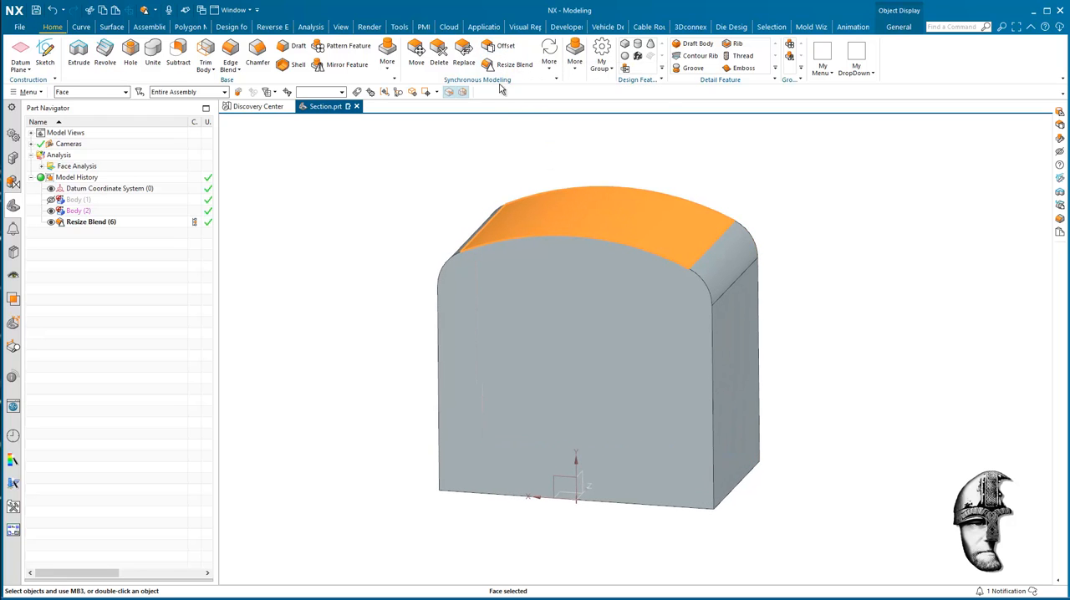
click(417, 54)
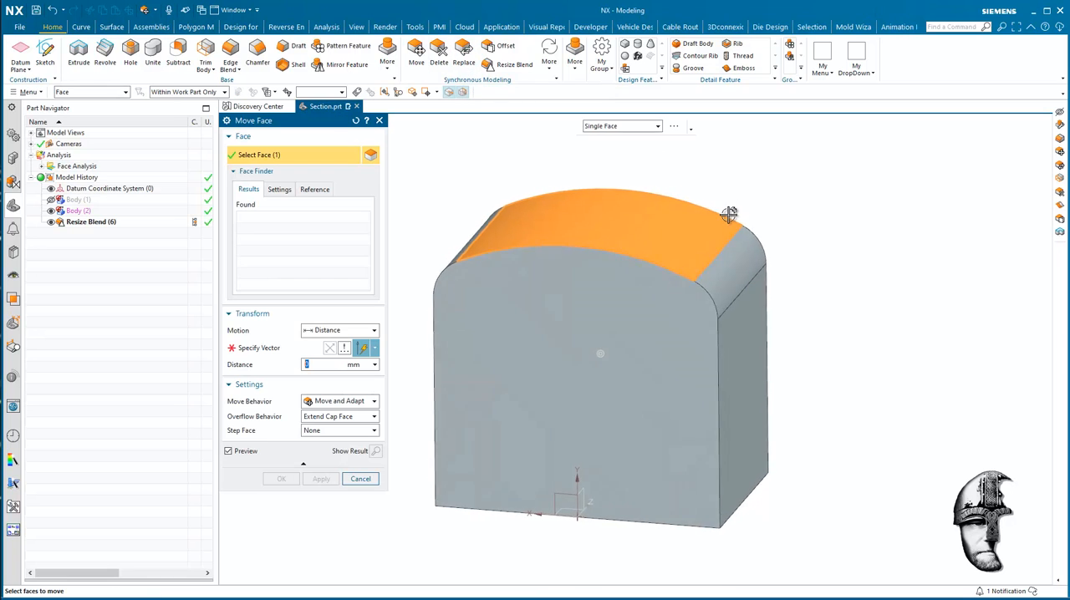
click(341, 351)
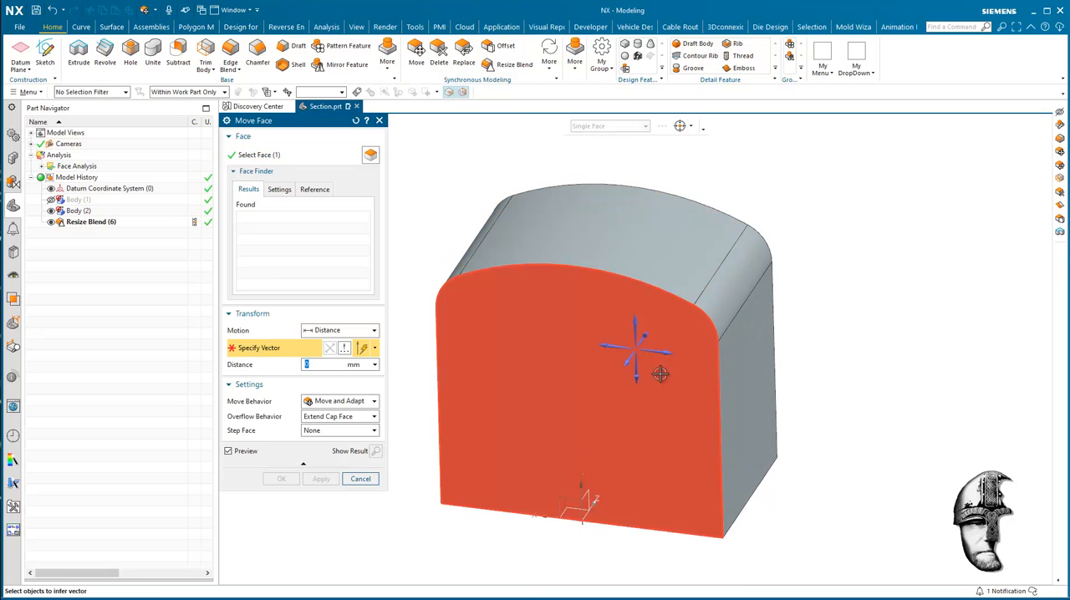
click(620, 214)
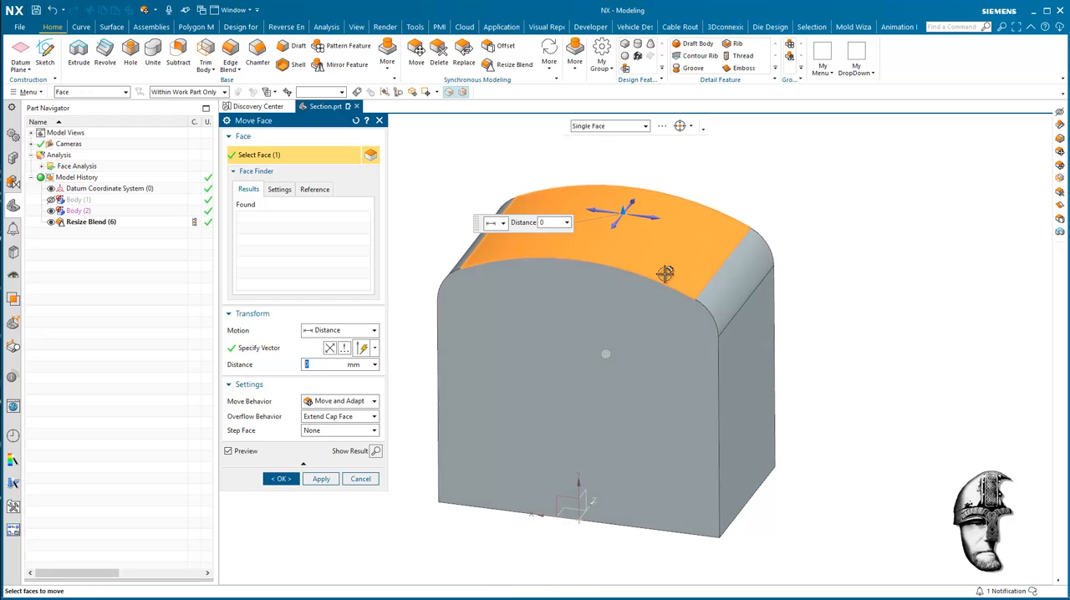
text(45)
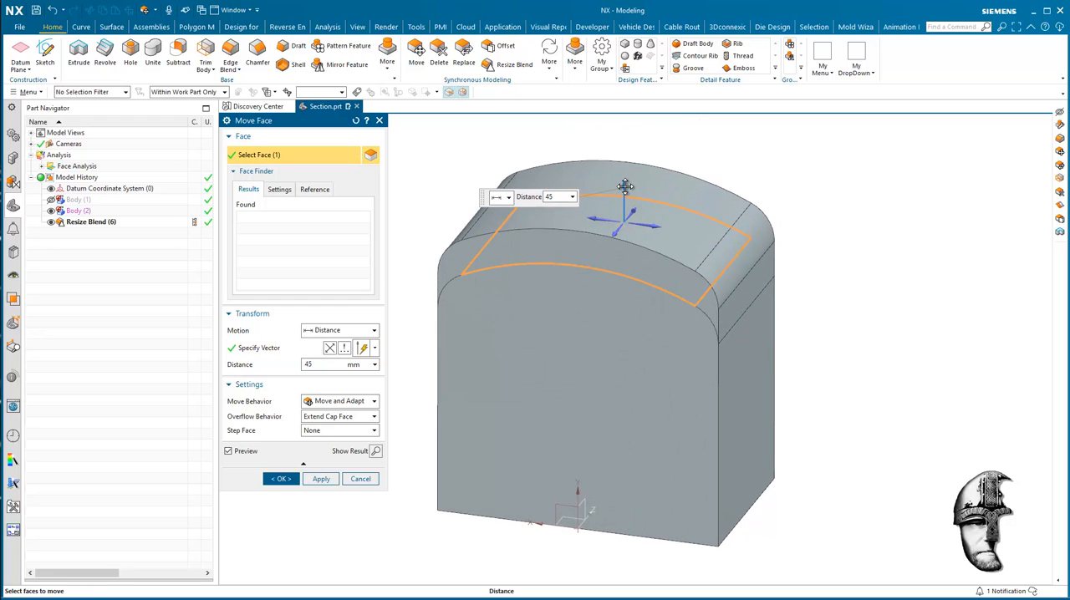
drag(626, 186, 642, 112)
middle_drag(666, 285, 285, 490)
click(281, 479)
middle_drag(702, 443, 858, 439)
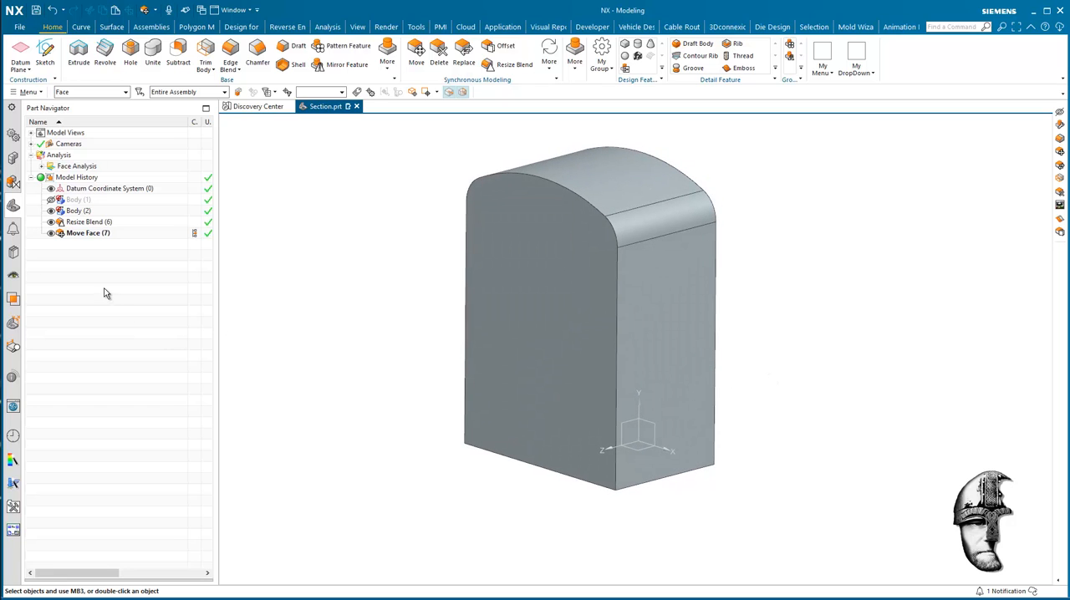
Hide the edited Body (2), show the original Body (1), and review the layer settings.
click(51, 233)
click(51, 200)
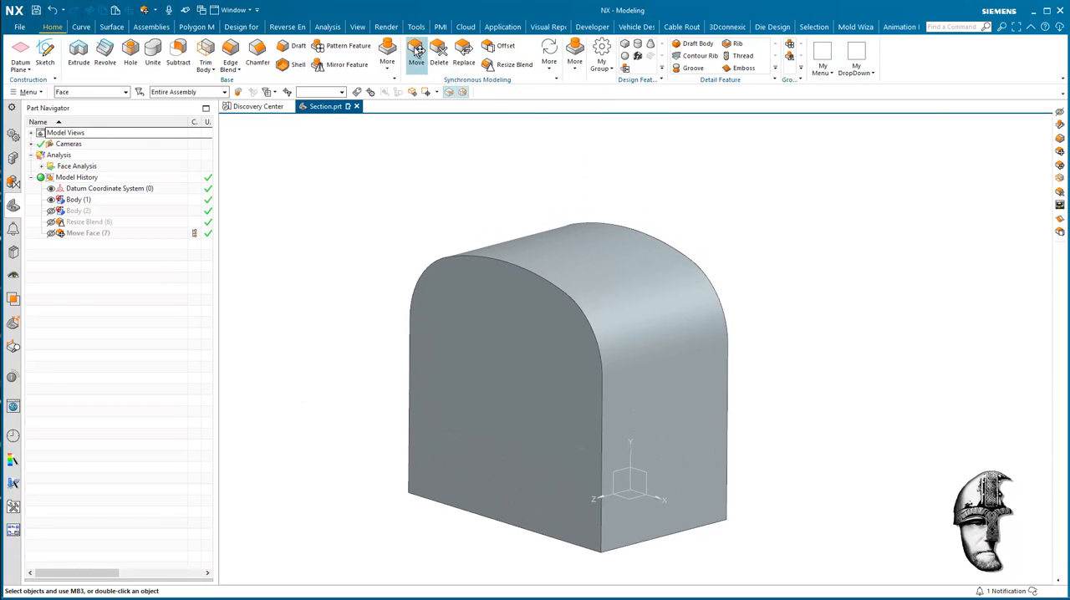
click(357, 27)
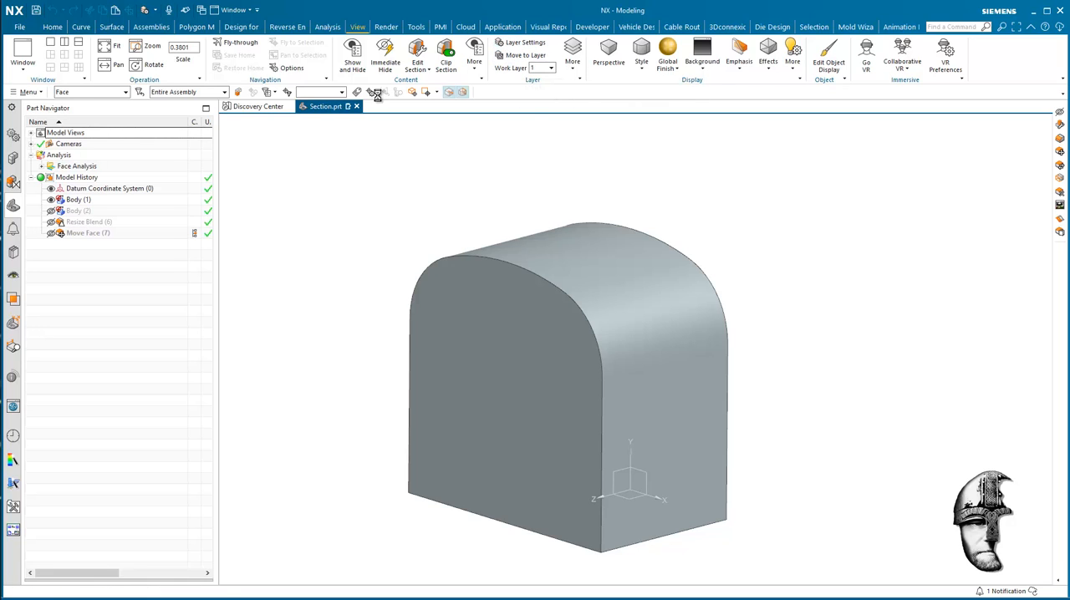
click(521, 42)
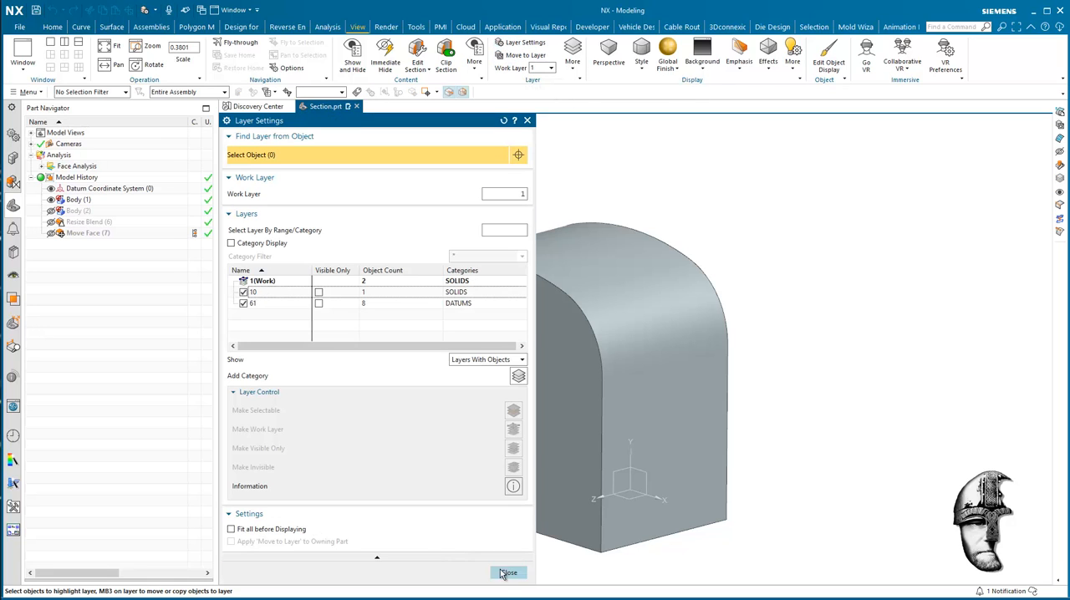
click(508, 573)
scroll(893, 334, down, 3)
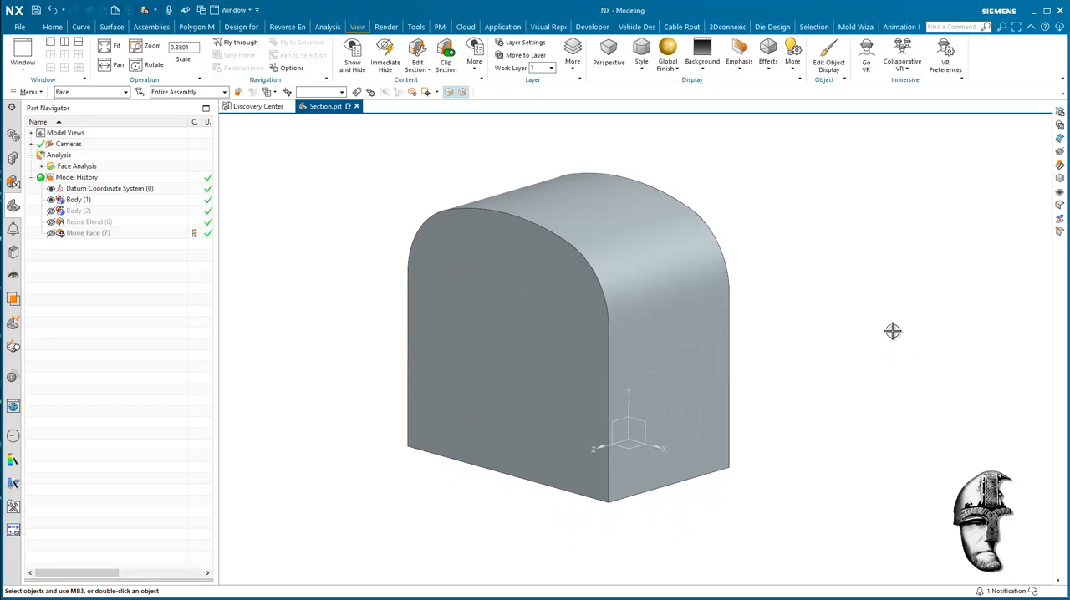
scroll(889, 313, up, 1)
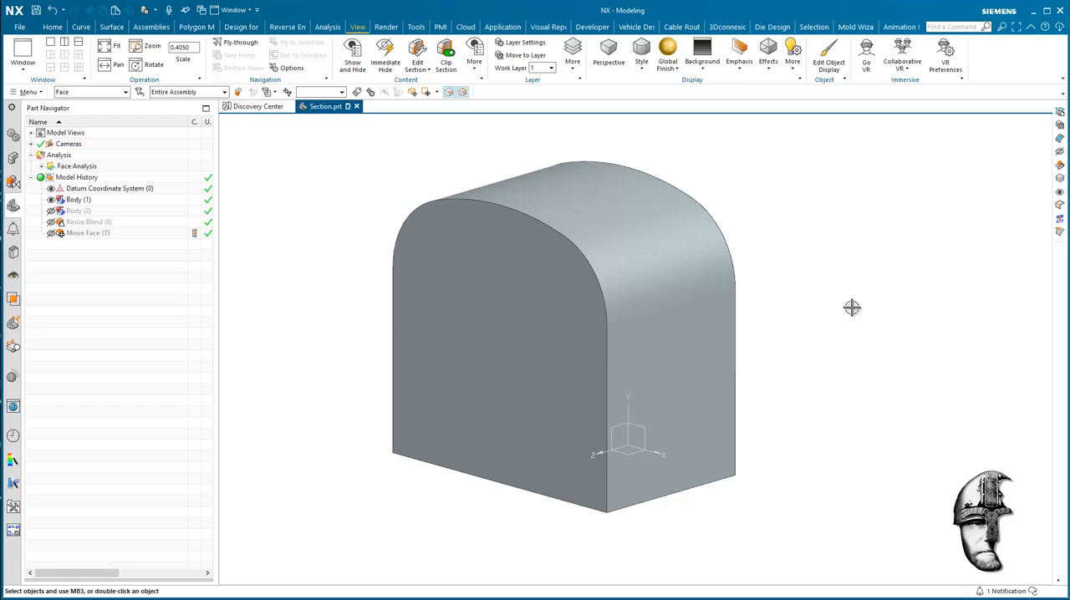
Create an associative composite curve from the curved profile edge and bottom edge of Body (1)'s rear end face, then hide Body (1).
click(81, 27)
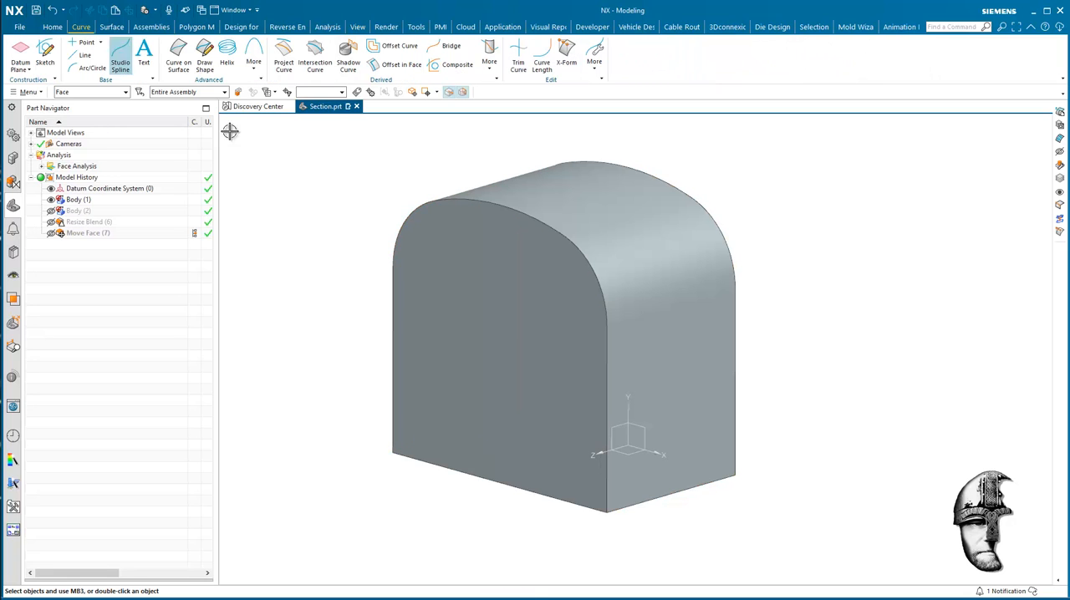
click(457, 64)
middle_drag(736, 211, 694, 201)
click(694, 200)
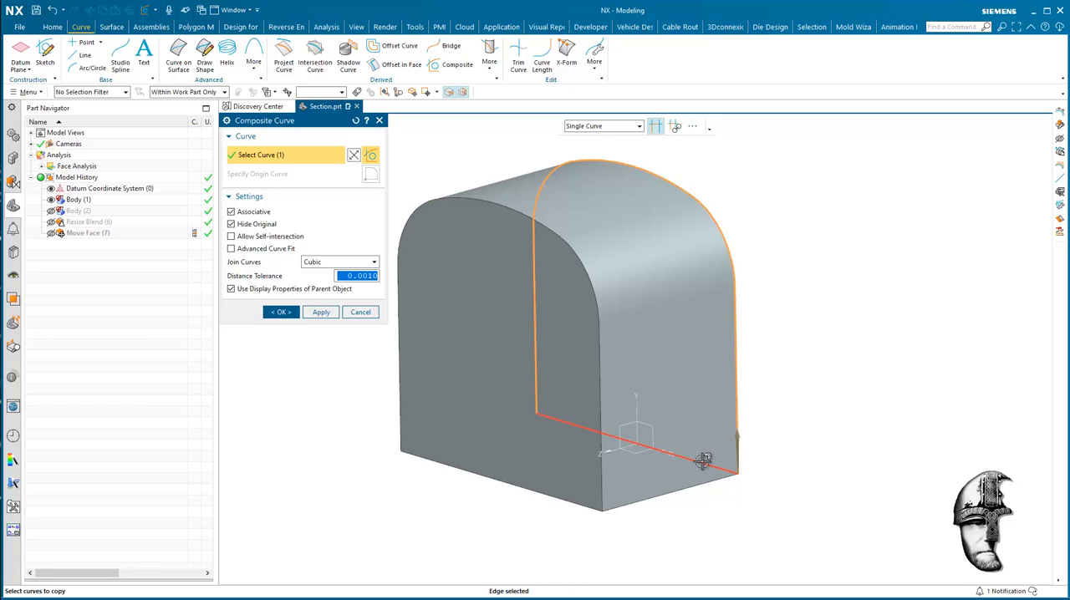
click(703, 460)
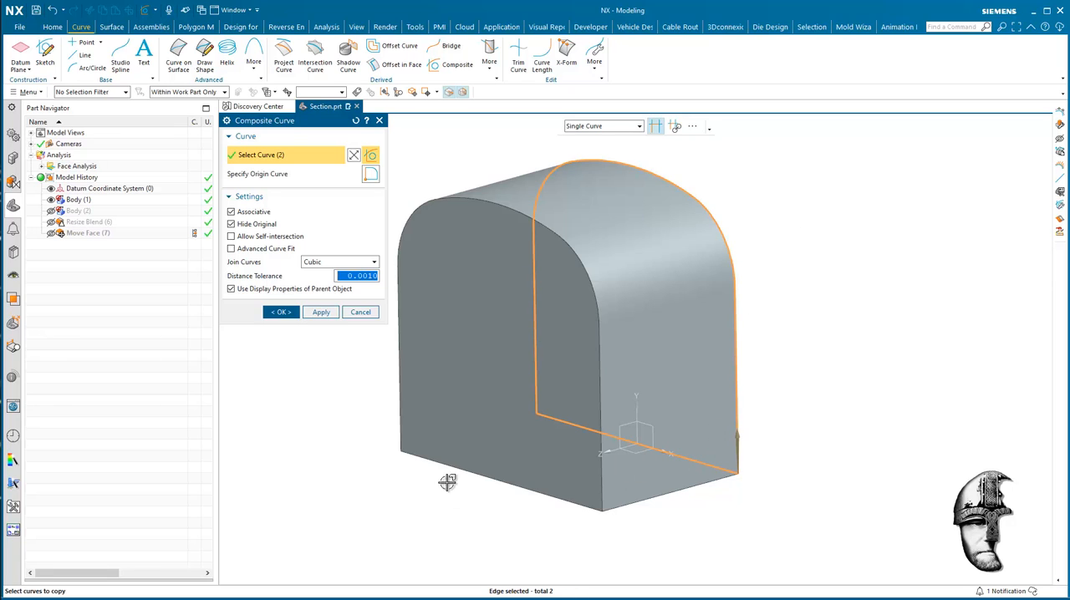
click(281, 312)
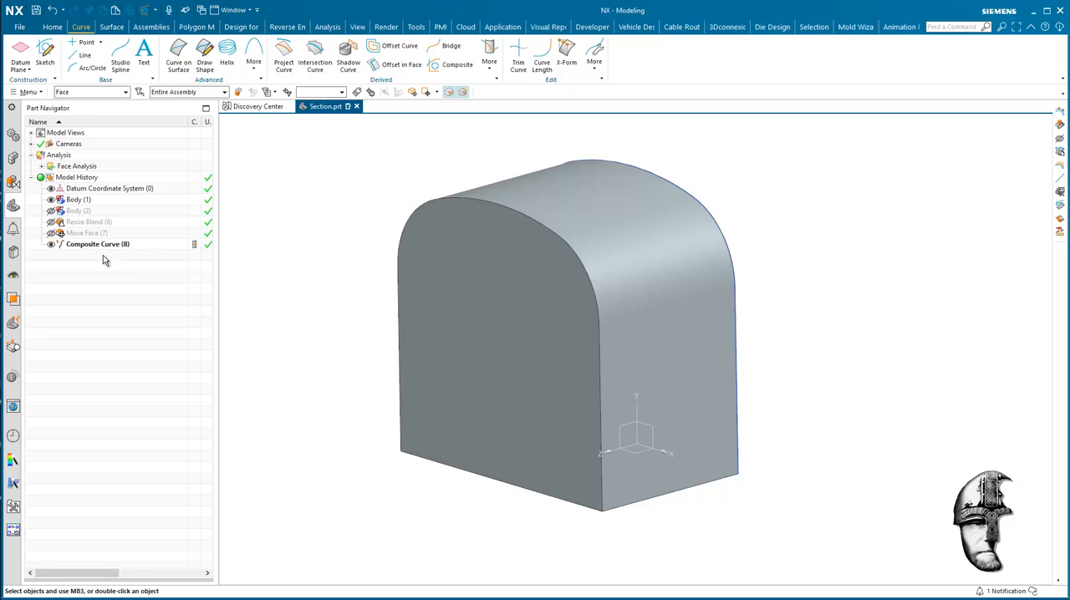
click(51, 201)
middle_drag(922, 446, 969, 433)
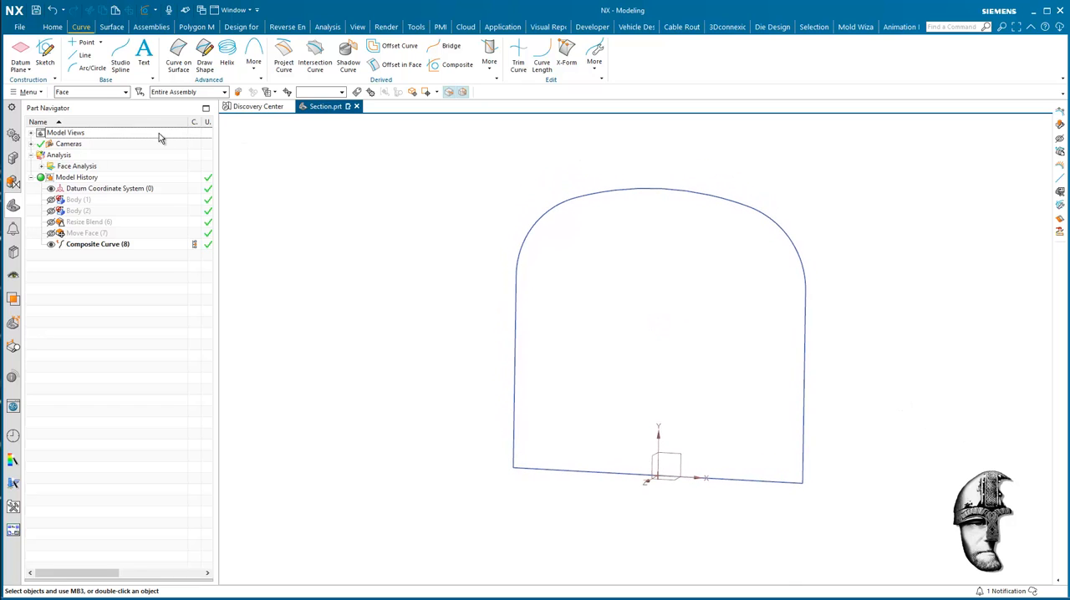
Restrict the selection filter to Curve and examine the composite profile curve.
click(99, 94)
click(86, 130)
click(85, 93)
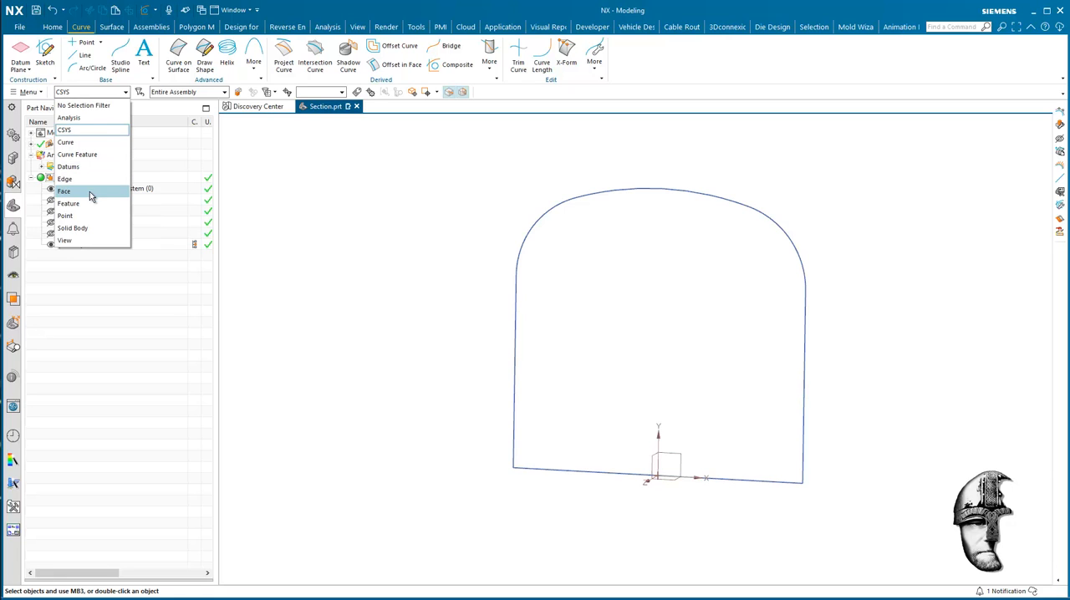
click(88, 142)
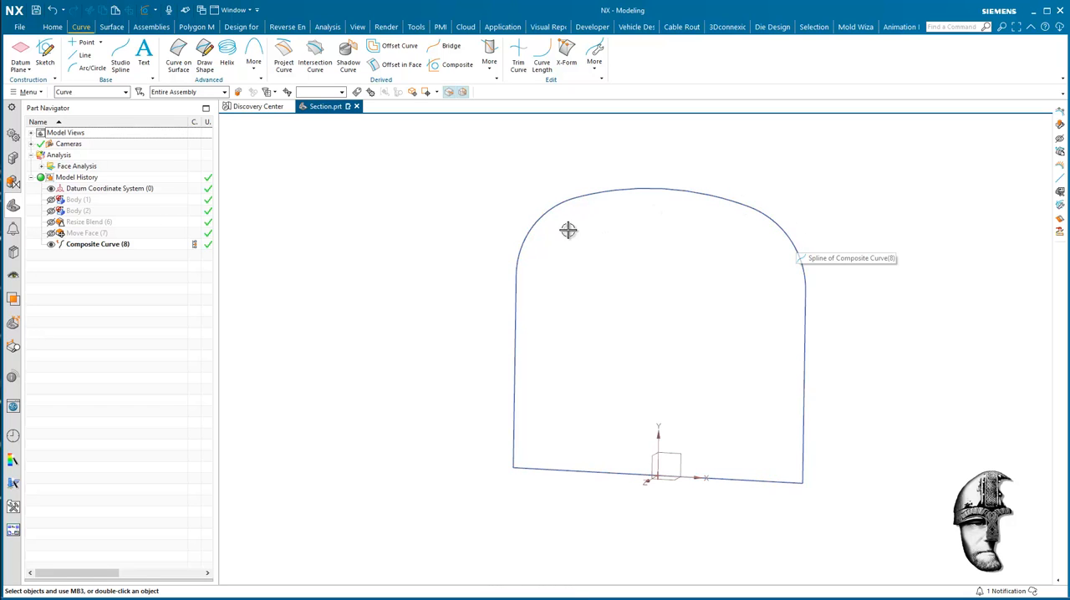
middle_drag(685, 301, 917, 342)
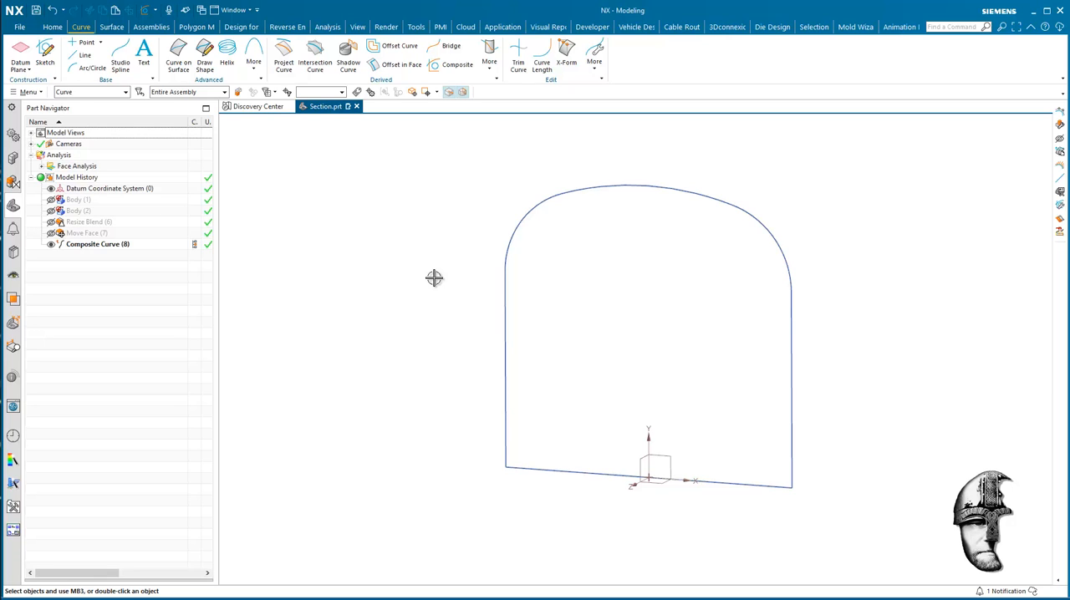
mouse_move(569, 310)
middle_down()
mouse_move(905, 296)
mouse_move(895, 292)
mouse_move(894, 303)
mouse_move(687, 233)
middle_up()
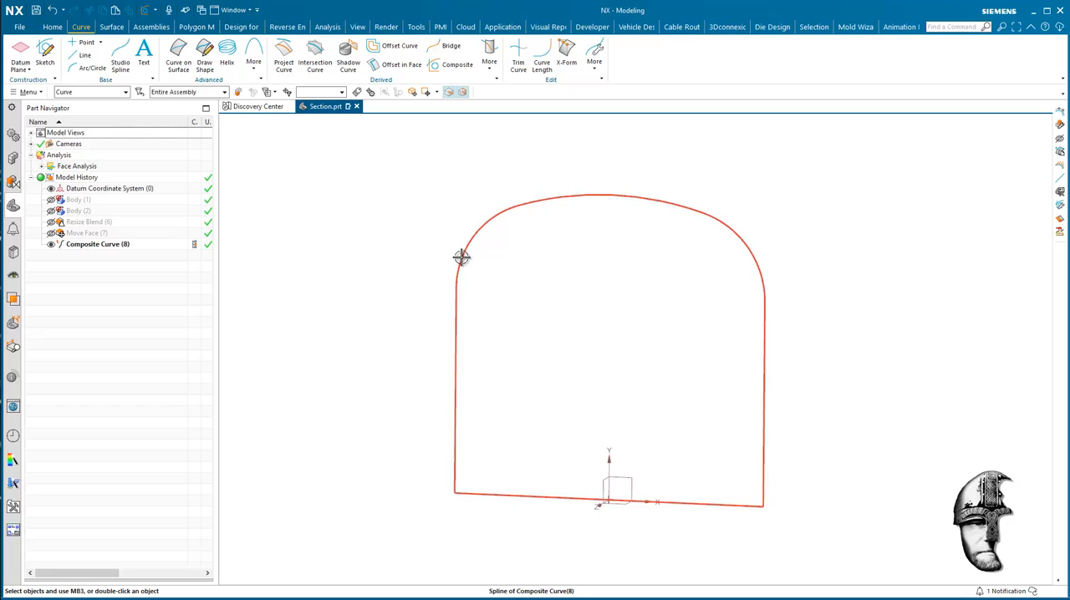
click(457, 258)
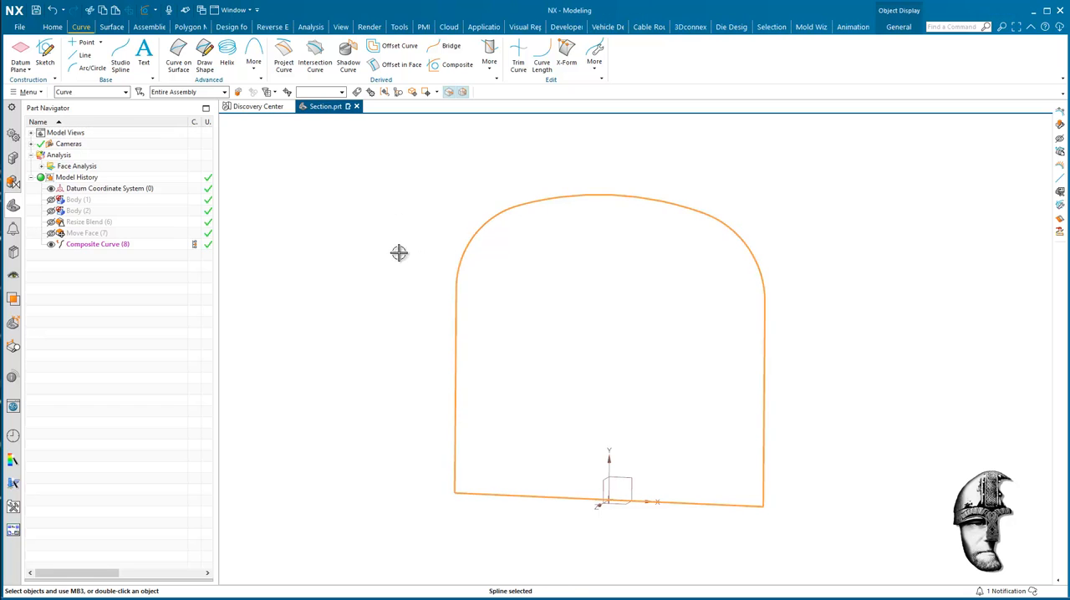
click(518, 60)
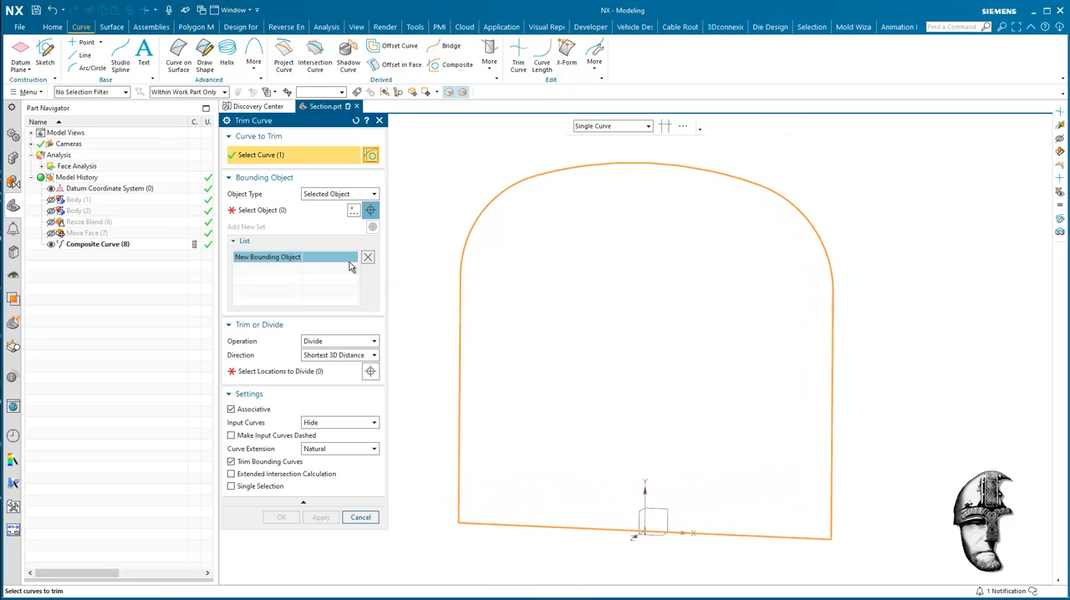
click(343, 210)
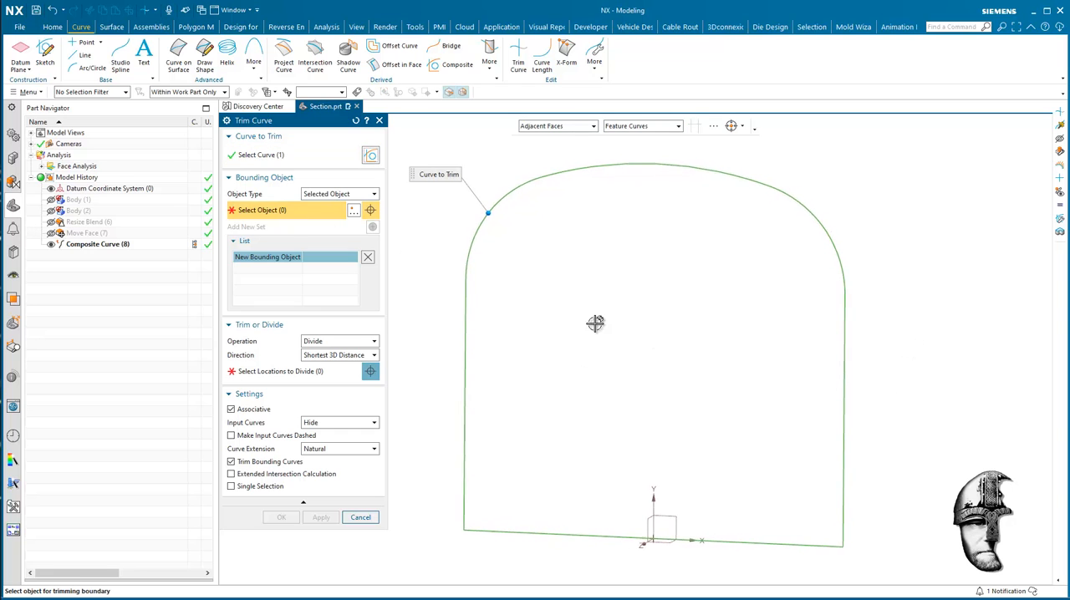
scroll(551, 301, up, 2)
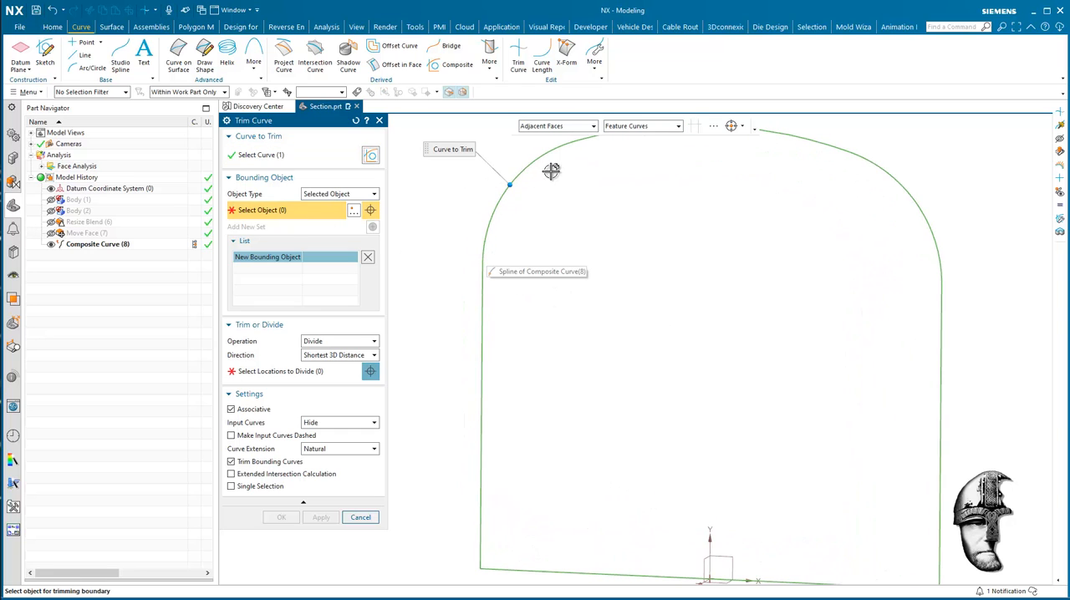
scroll(501, 301, down, 2)
click(360, 517)
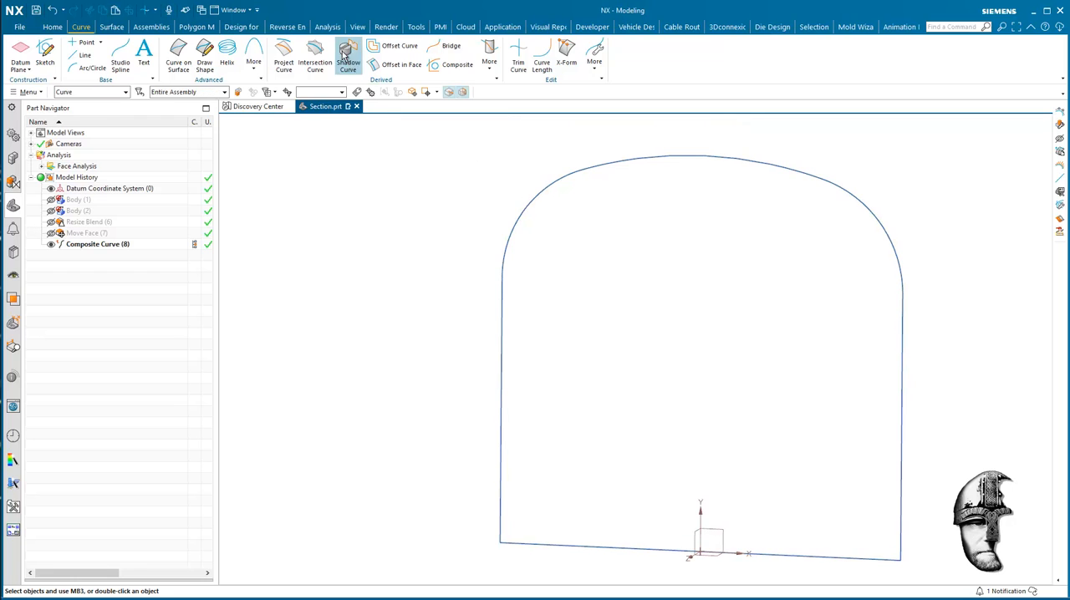
Display curvature combs on the composite profile curve and examine where its curvature changes.
click(327, 27)
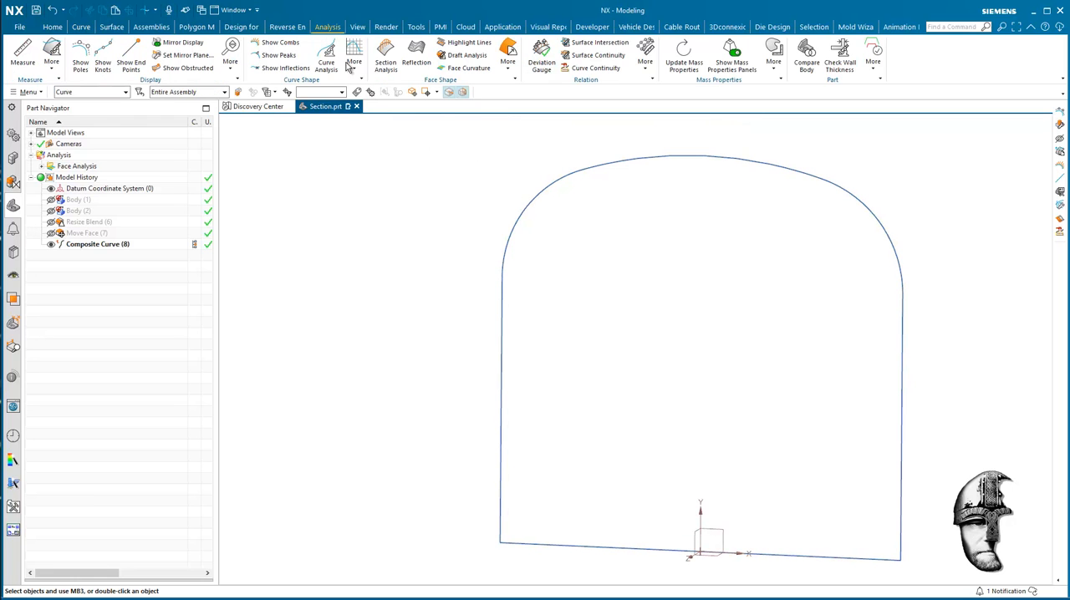
click(543, 181)
click(280, 42)
mouse_move(326, 232)
middle_down()
mouse_move(370, 351)
mouse_move(404, 382)
mouse_move(507, 201)
middle_up()
scroll(507, 200, up, 3)
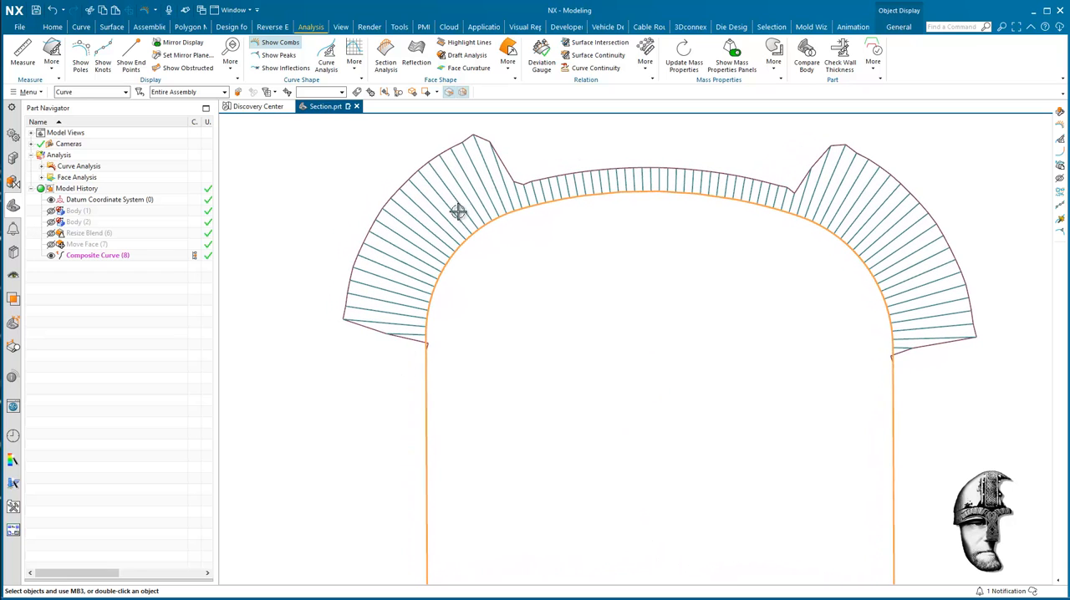
scroll(601, 180, down, 2)
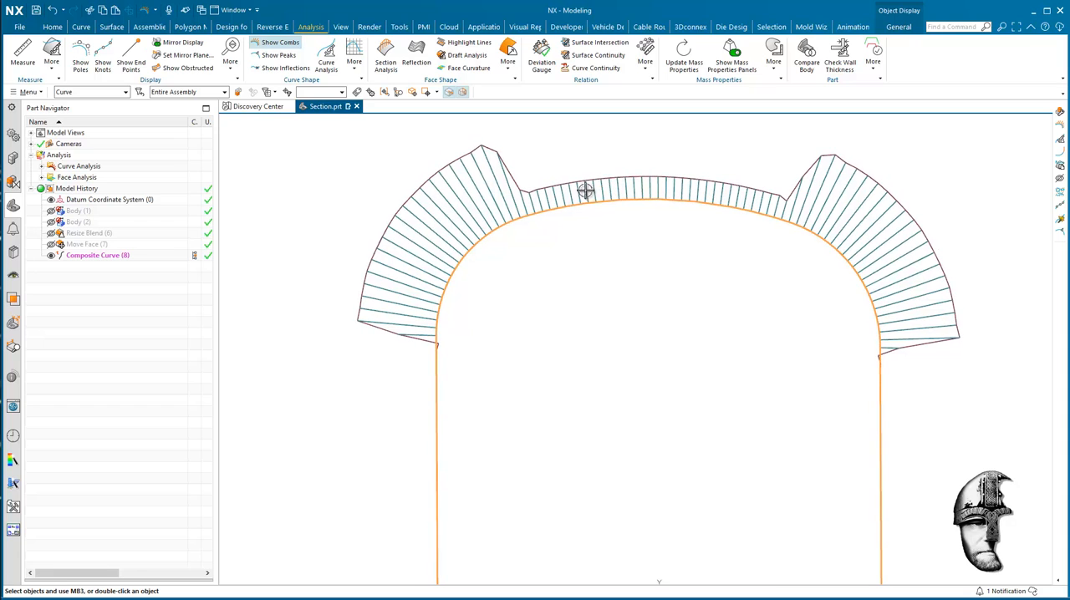
Divide the composite curve with Trim Curve at four points where the curvature comb changes: both side tangencies and both ends of the top arc.
click(83, 29)
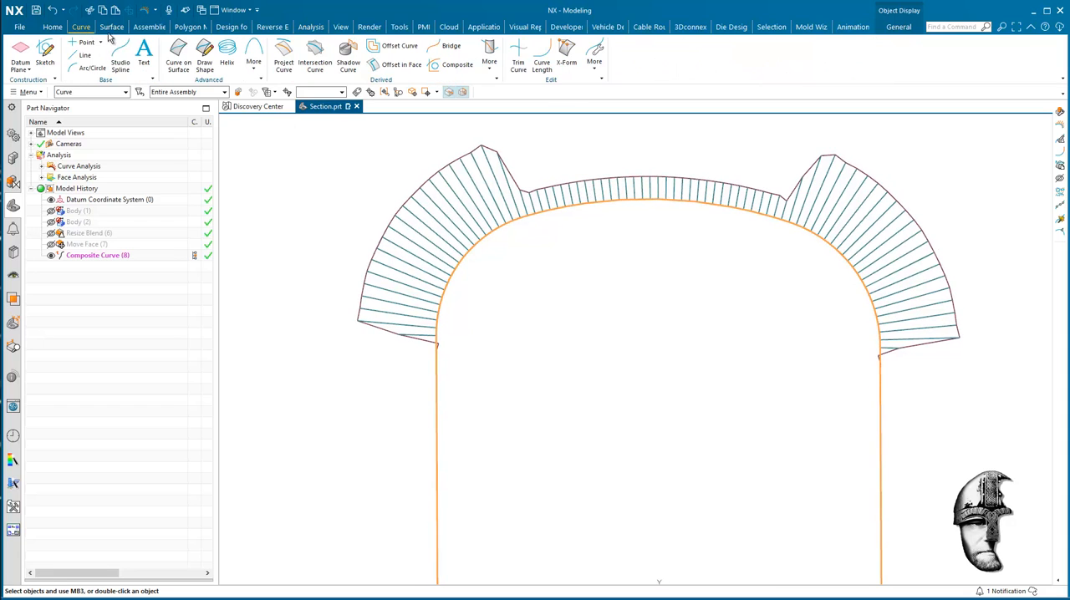
click(518, 60)
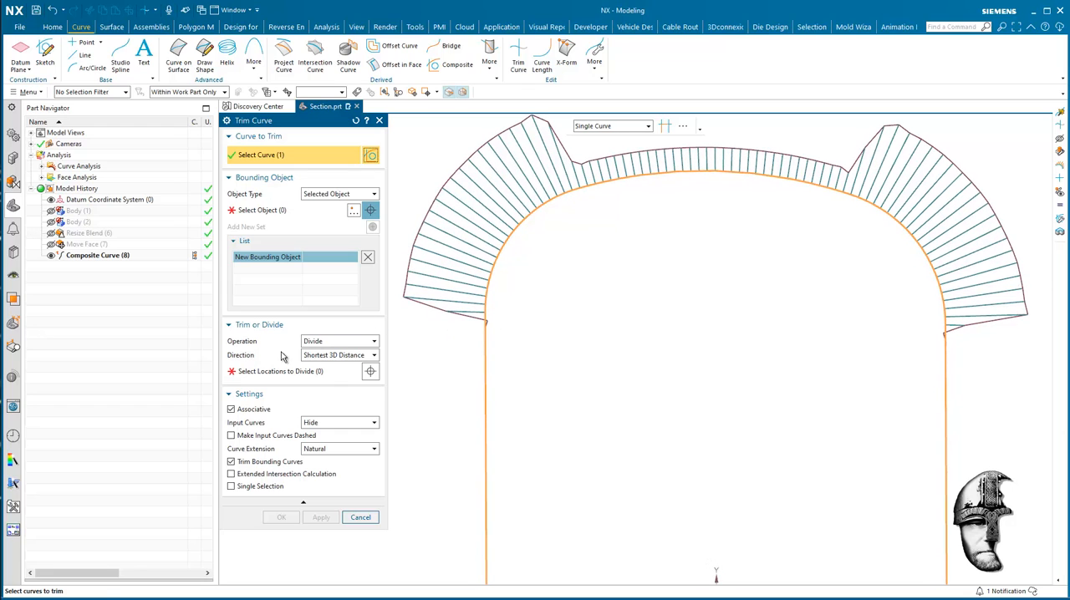
click(267, 210)
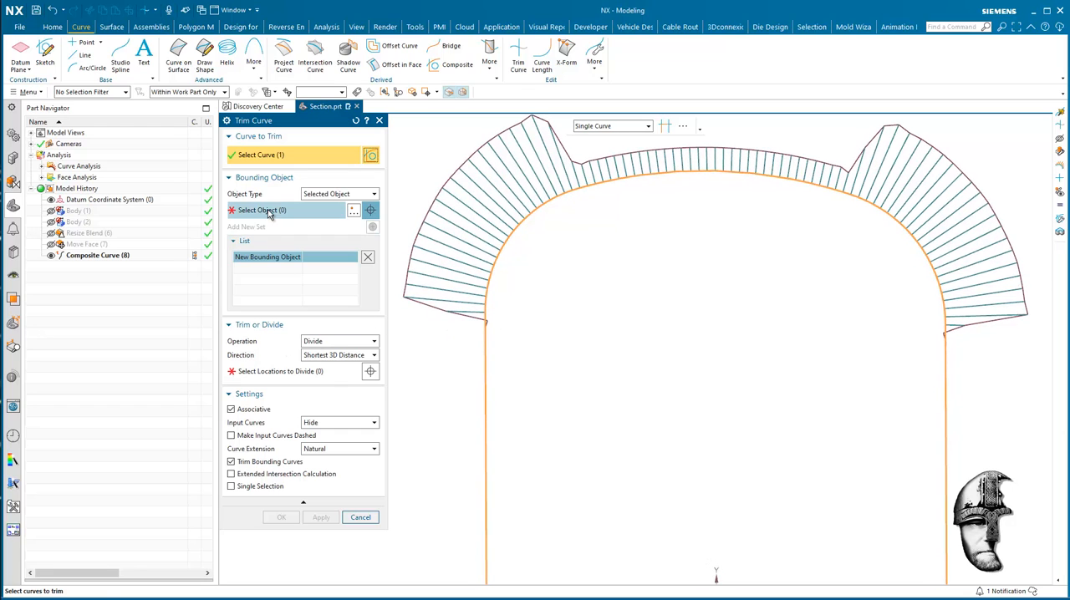
click(483, 325)
click(580, 186)
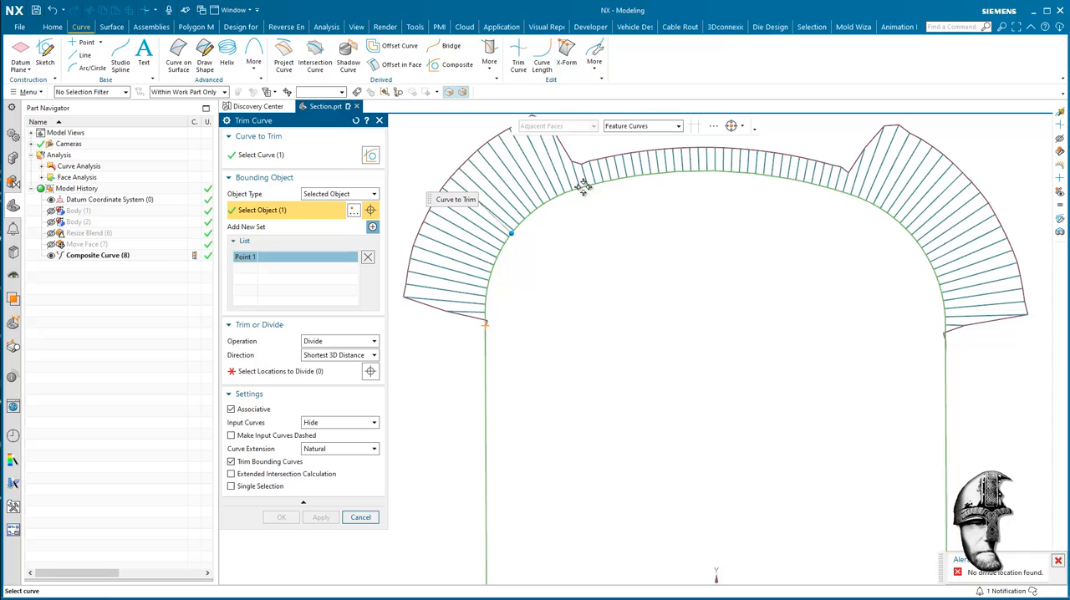
click(840, 192)
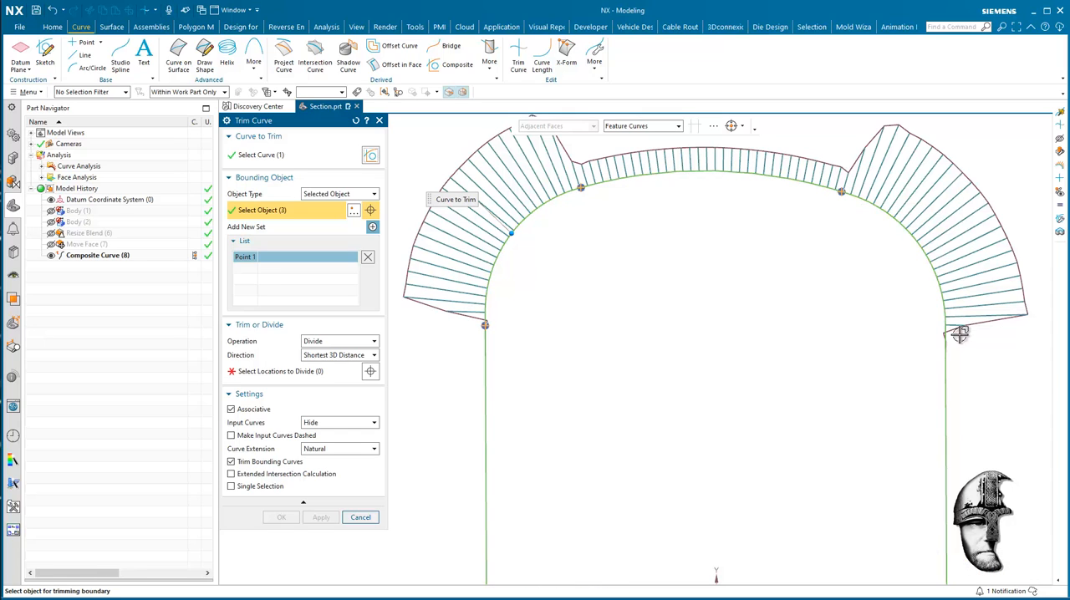
click(945, 342)
click(375, 371)
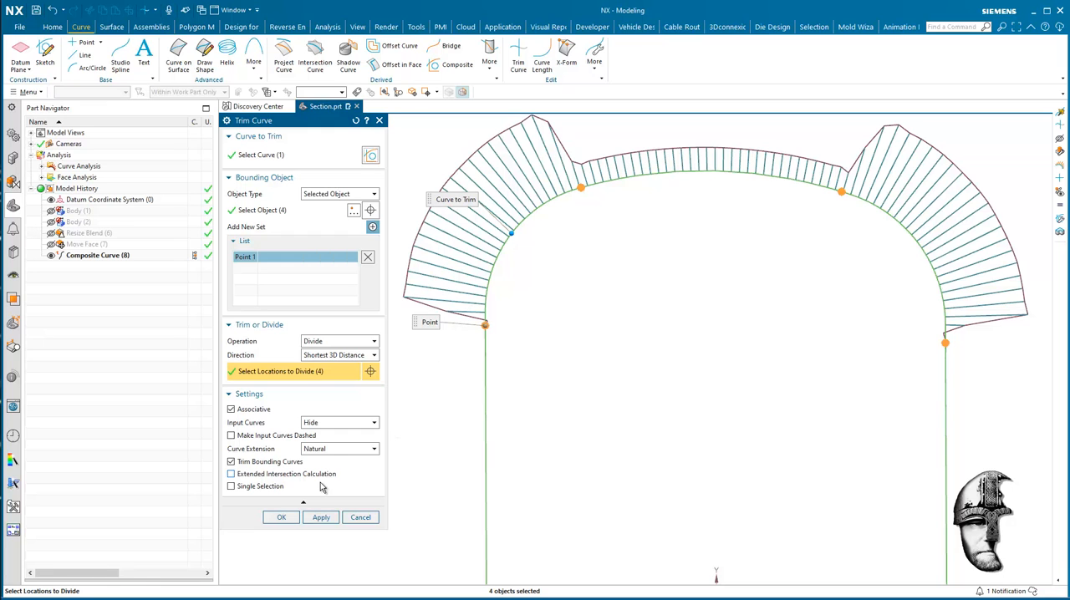
click(282, 518)
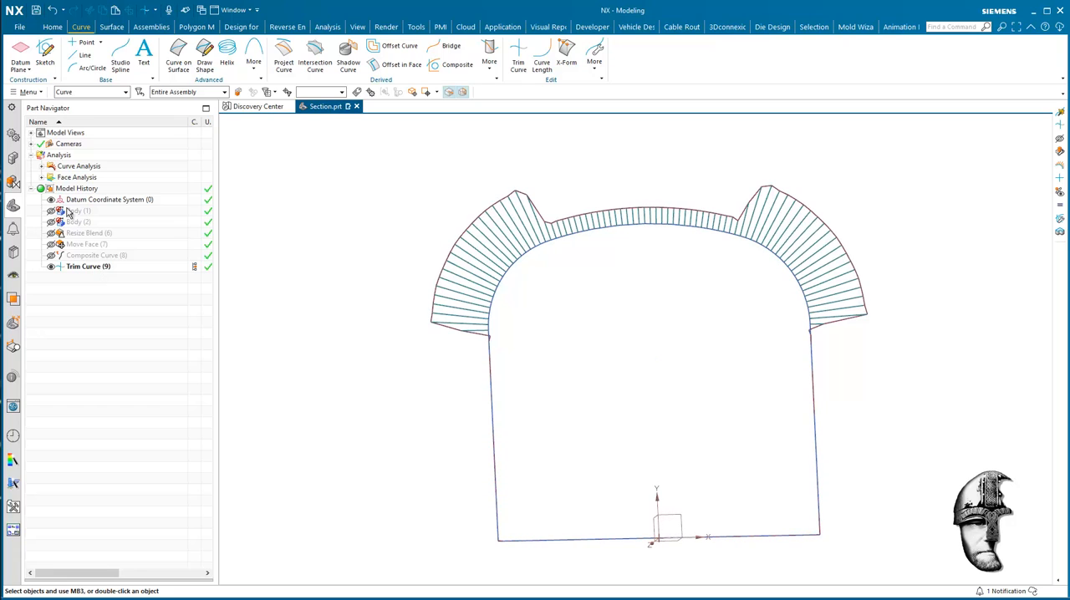
Hide the curve analysis combs and check the separate segments of the divided profile.
click(42, 166)
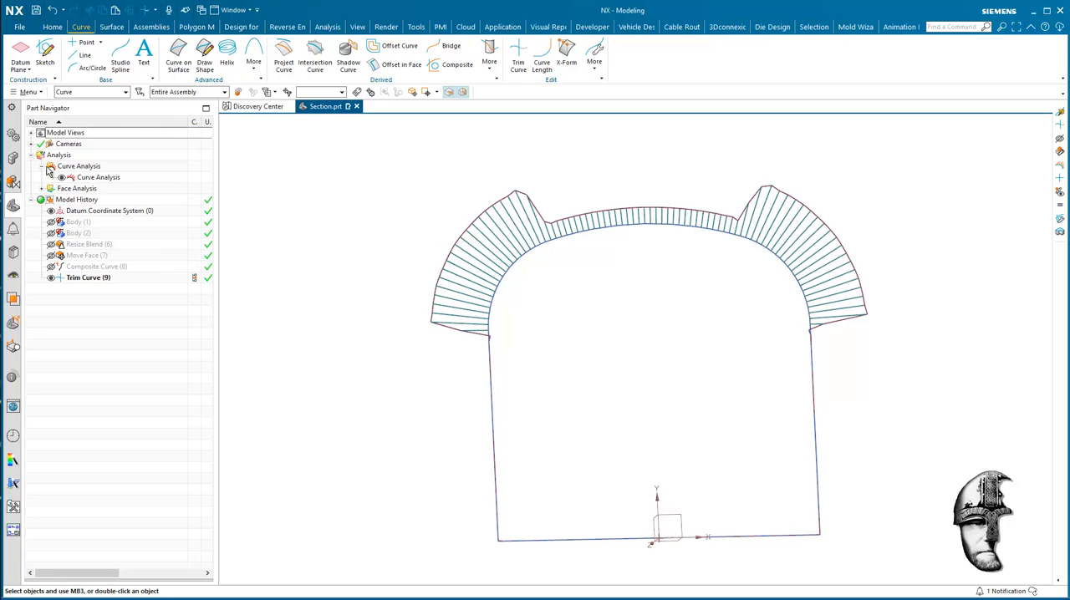
click(61, 178)
click(44, 167)
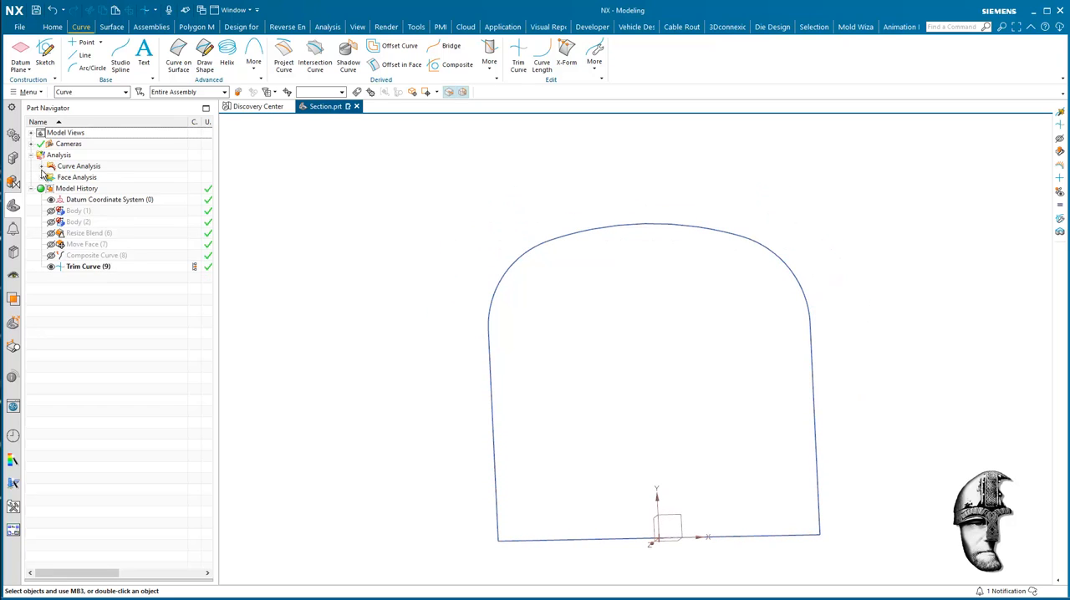
mouse_move(636, 370)
middle_down()
mouse_move(640, 318)
mouse_move(758, 342)
mouse_move(17, 81)
mouse_move(688, 170)
middle_up()
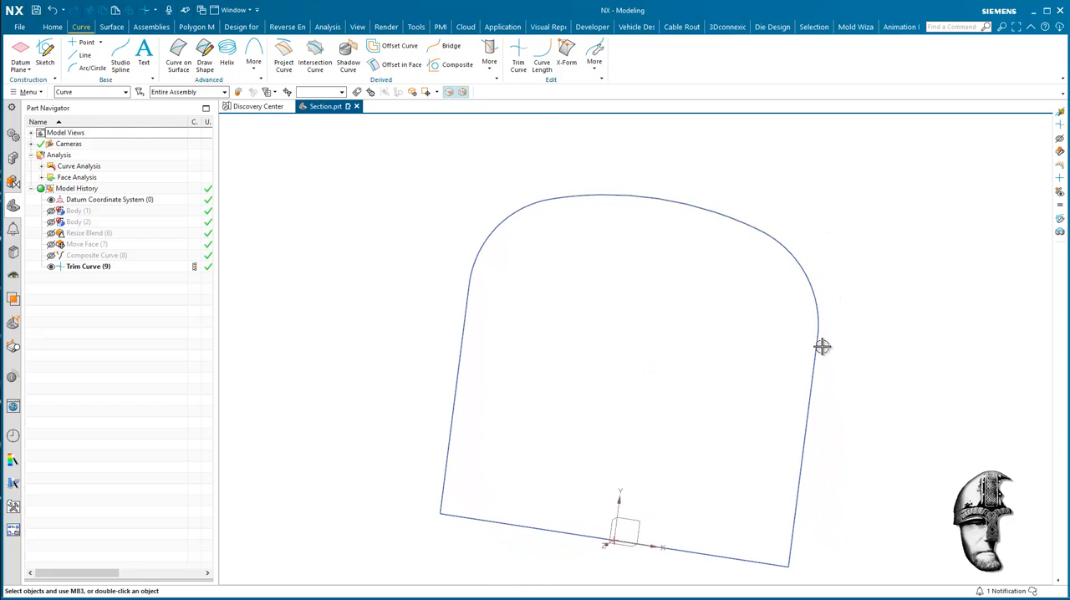
middle_drag(822, 262, 779, 231)
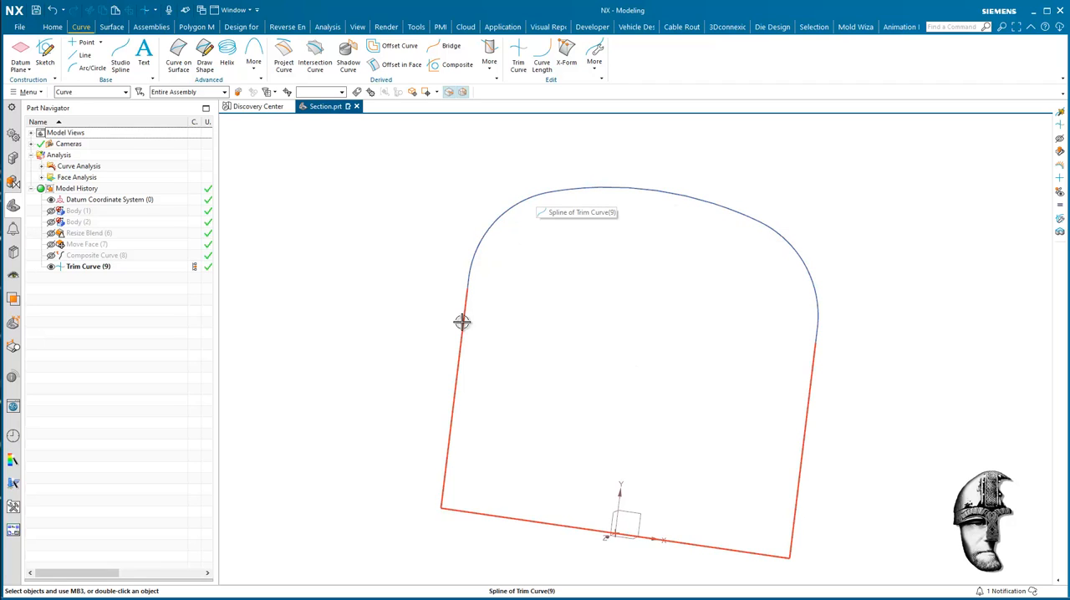
mouse_move(462, 322)
middle_down()
mouse_move(783, 160)
mouse_move(772, 165)
mouse_move(807, 171)
middle_up()
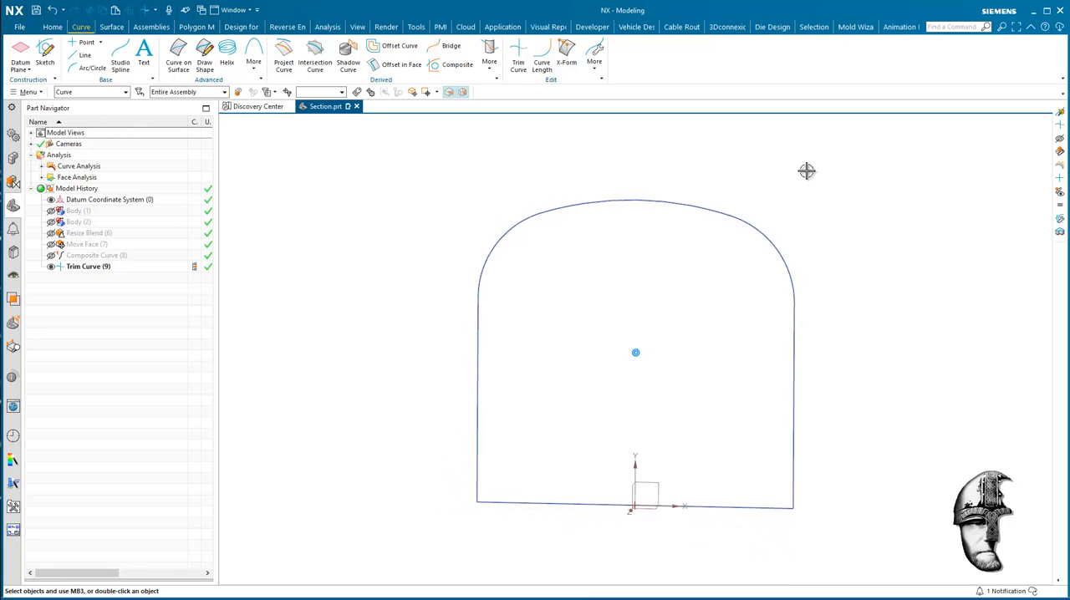
Optimize the profile curves with Optimize 2D Curve into a sketch on the datum XY plane, using a distance threshold of 1.
click(253, 59)
click(271, 142)
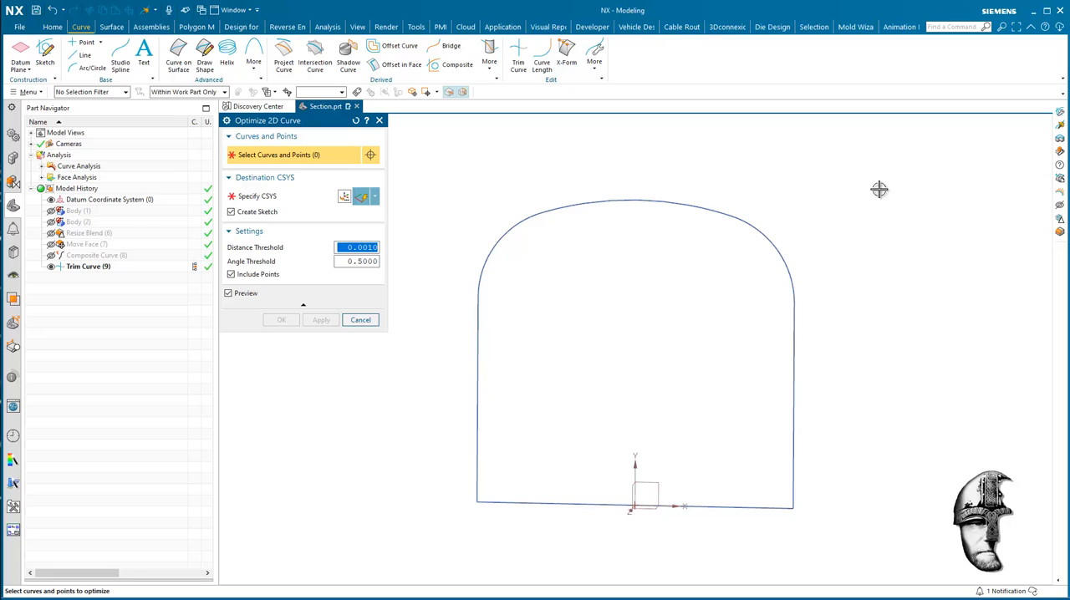
drag(880, 172, 443, 535)
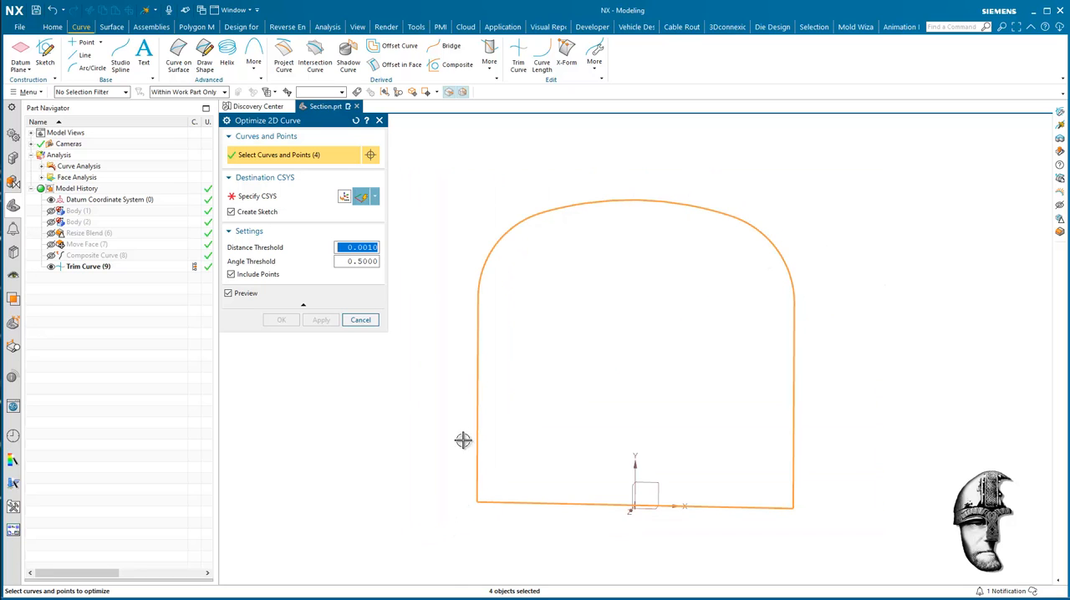
middle_drag(383, 336, 347, 314)
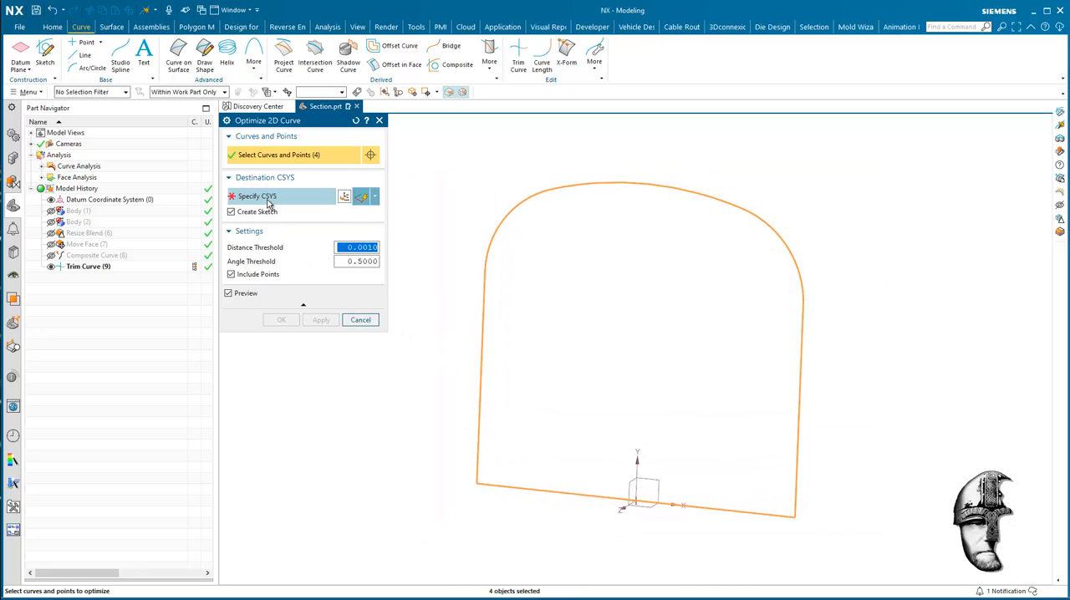
click(267, 199)
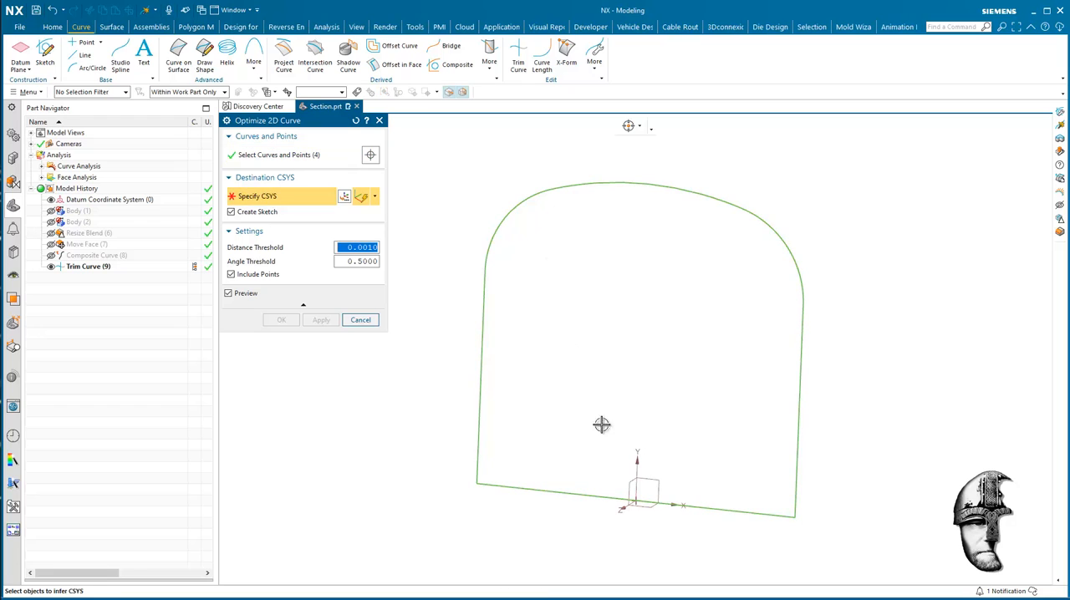
click(641, 485)
middle_drag(331, 386, 321, 368)
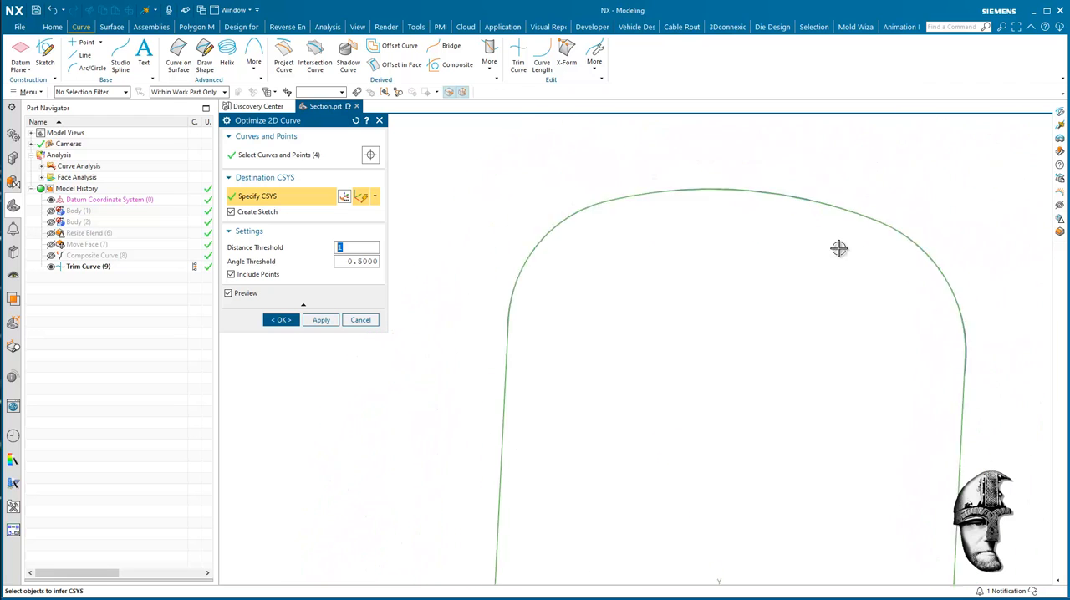
click(283, 321)
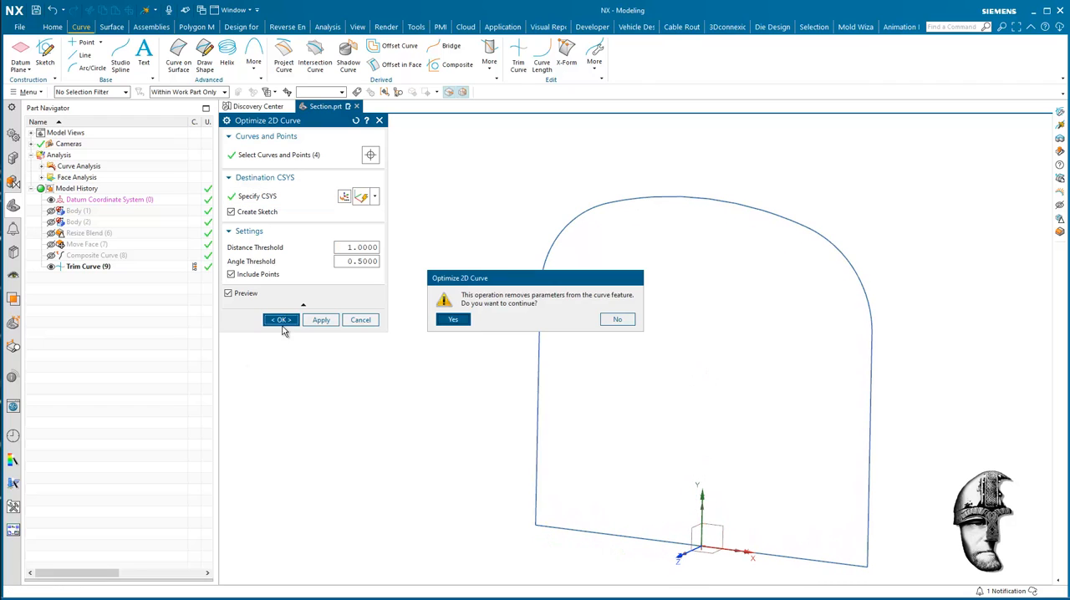
click(454, 320)
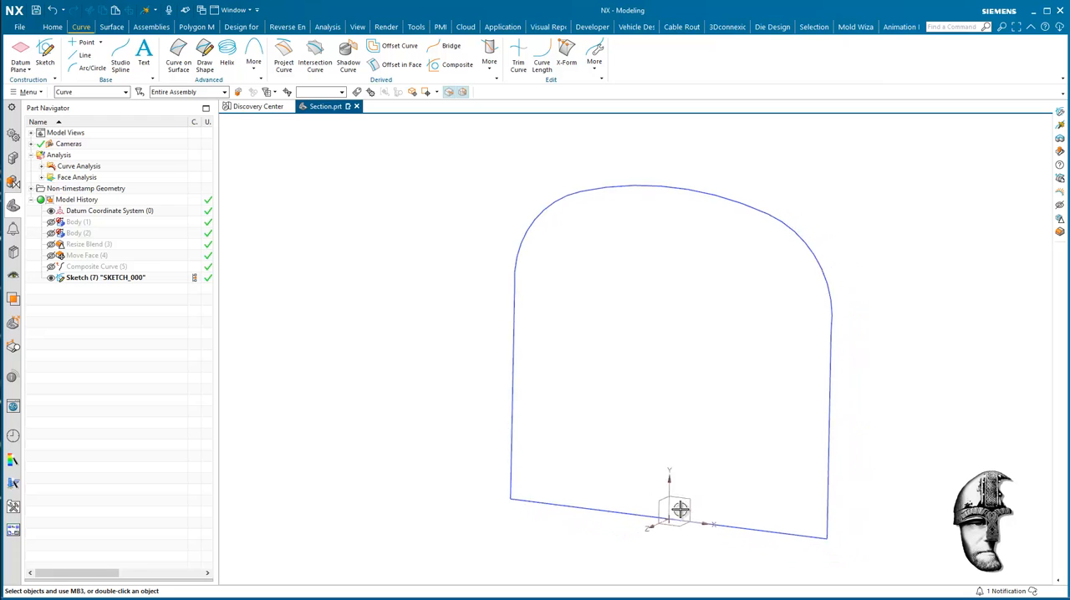
Edit the optimized profile's sketch and move its three top arcs straight up along YC with Move Curve.
double_click(113, 277)
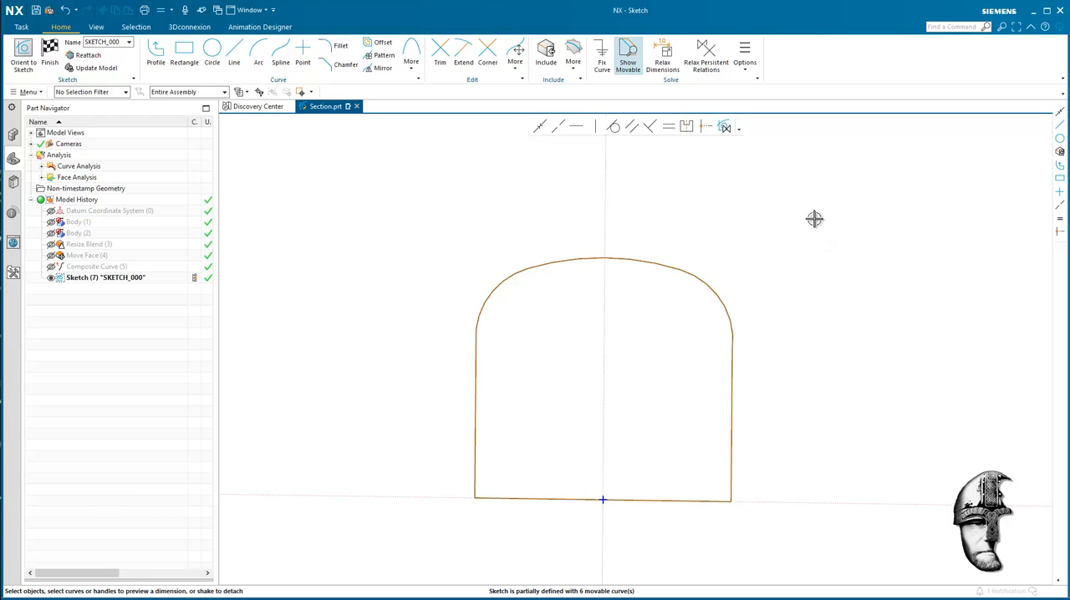
mouse_move(836, 207)
mouse_down()
mouse_move(440, 332)
mouse_move(411, 353)
mouse_up()
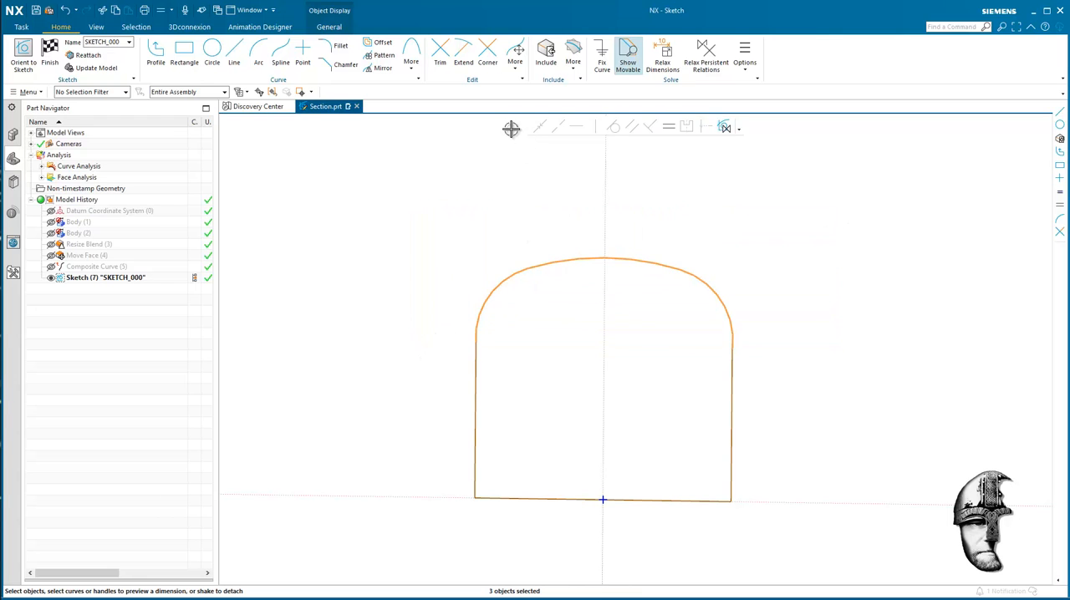
click(515, 55)
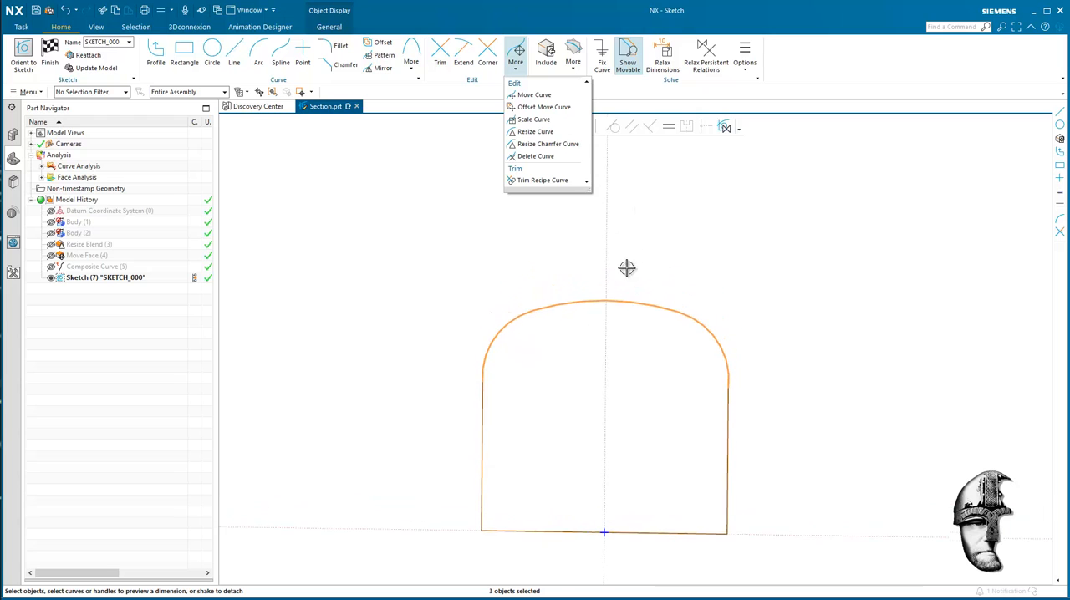
click(534, 94)
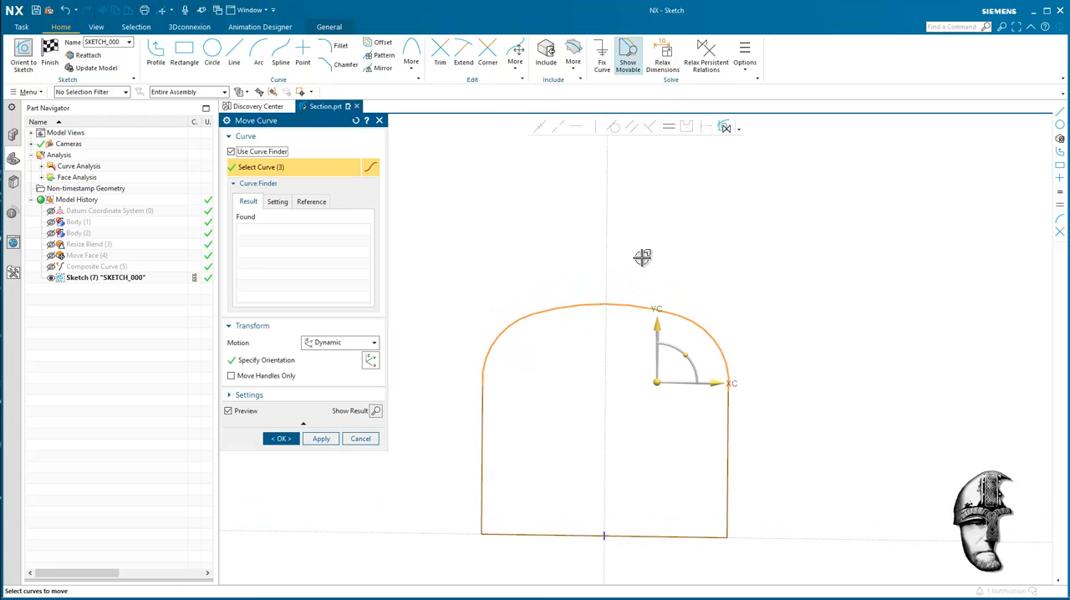
drag(659, 305, 659, 231)
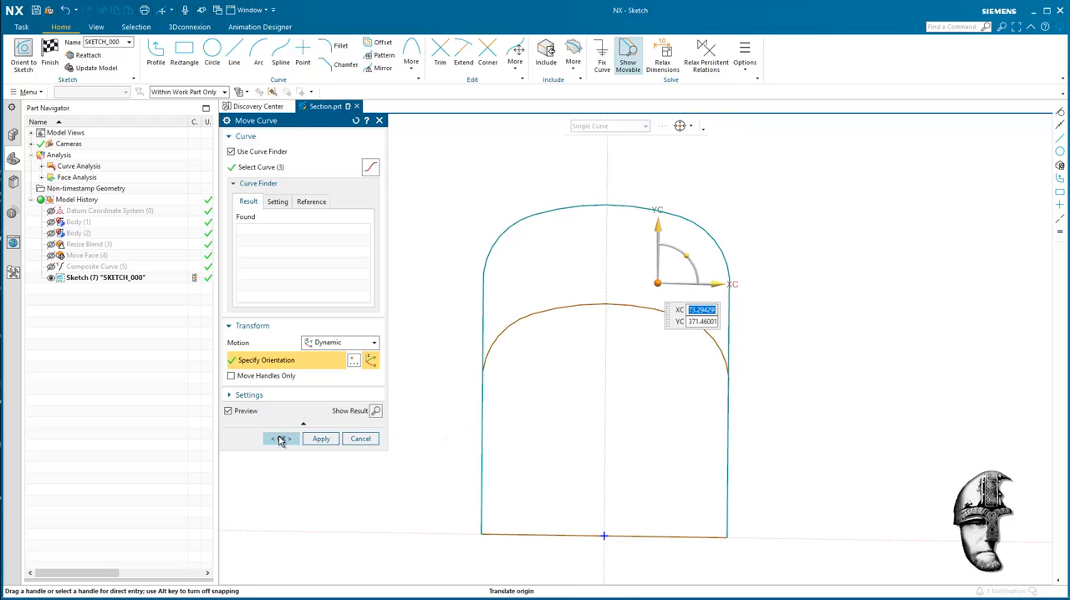
click(280, 440)
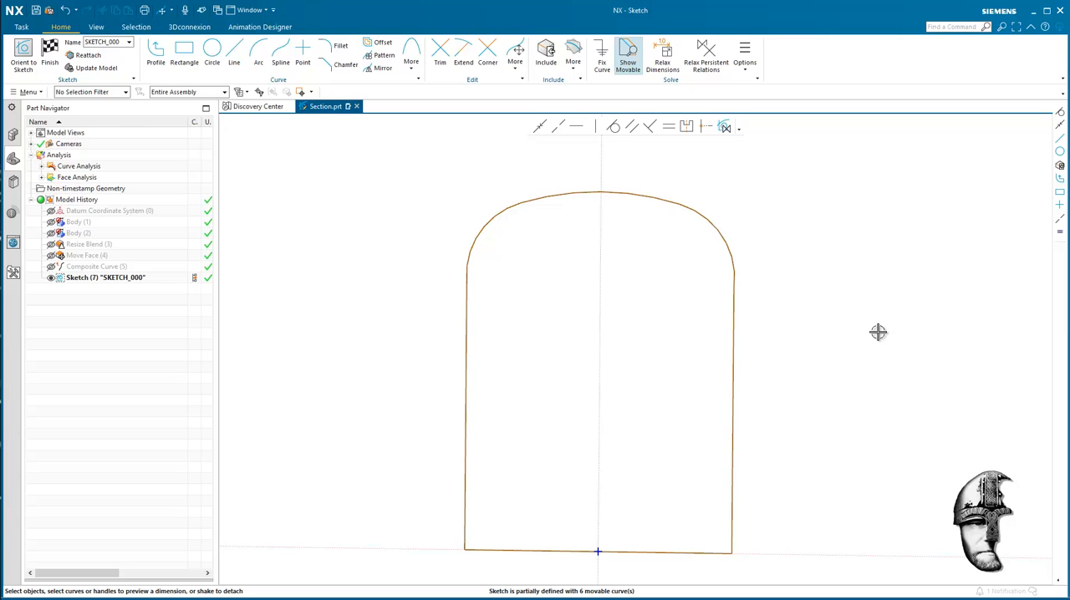
Make the right corner arc tangent to the right side line and to the top arc.
click(729, 237)
click(613, 126)
click(735, 293)
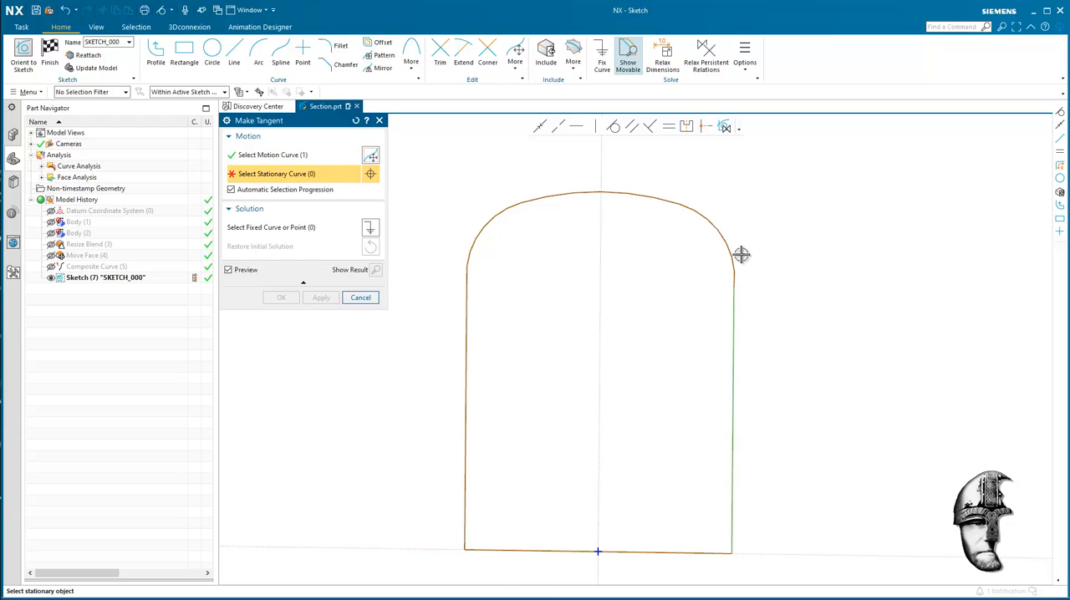
click(739, 253)
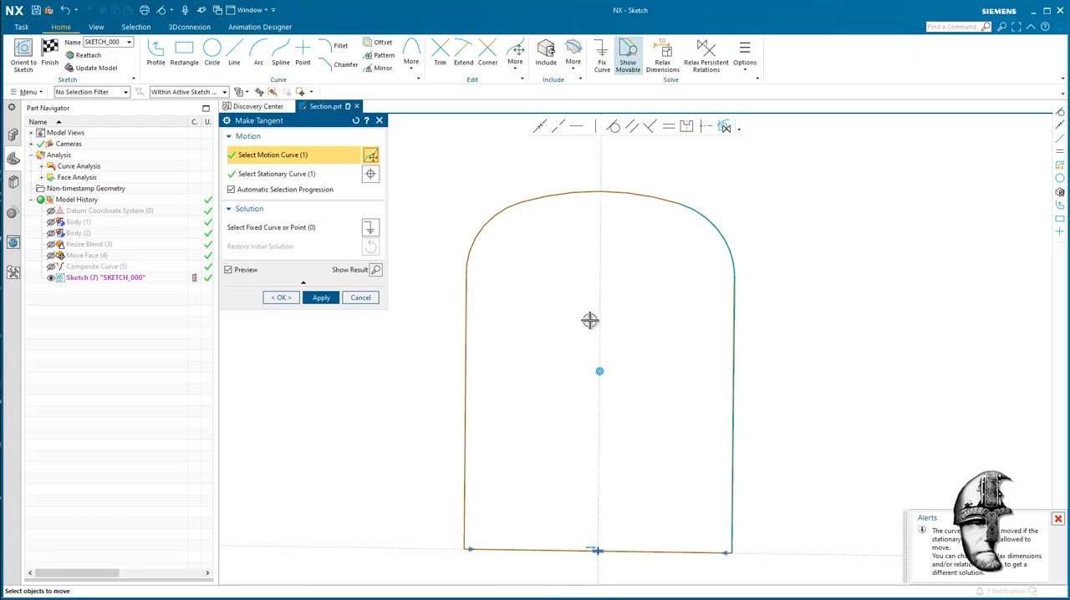
click(321, 299)
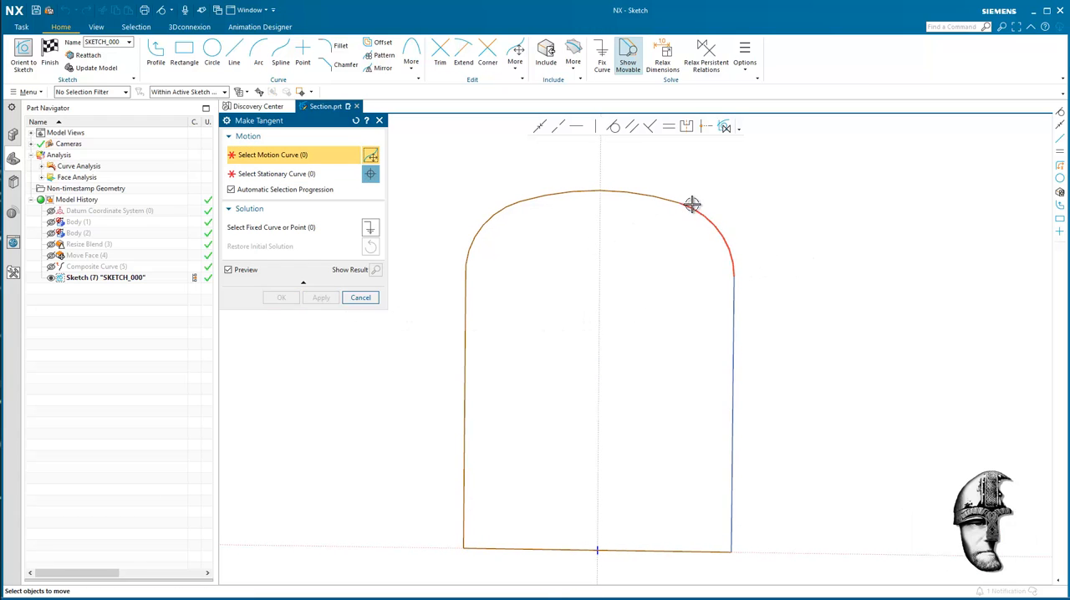
click(692, 205)
click(656, 195)
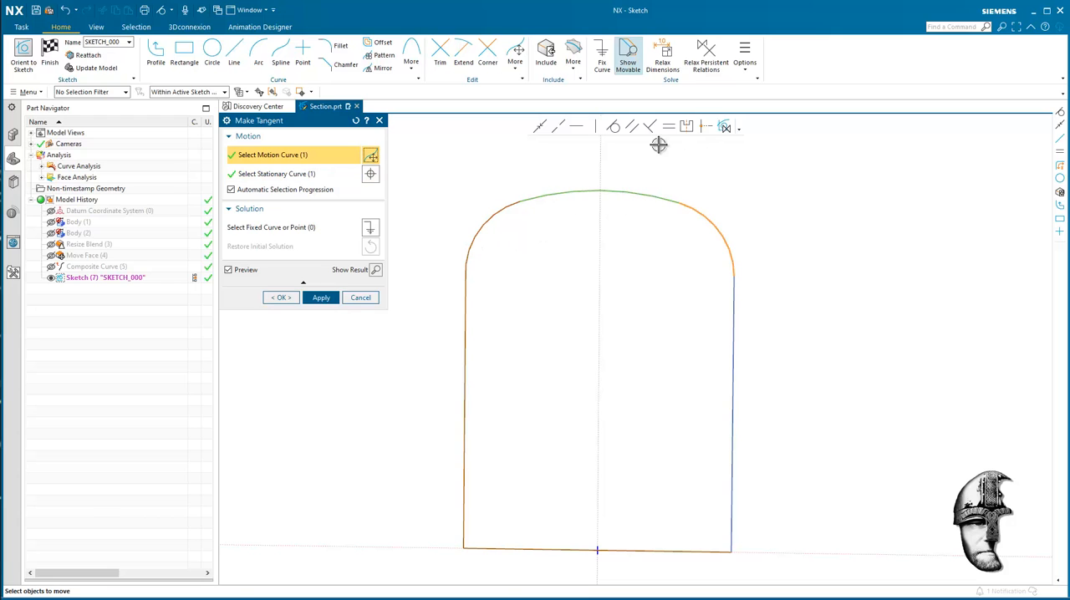
click(616, 128)
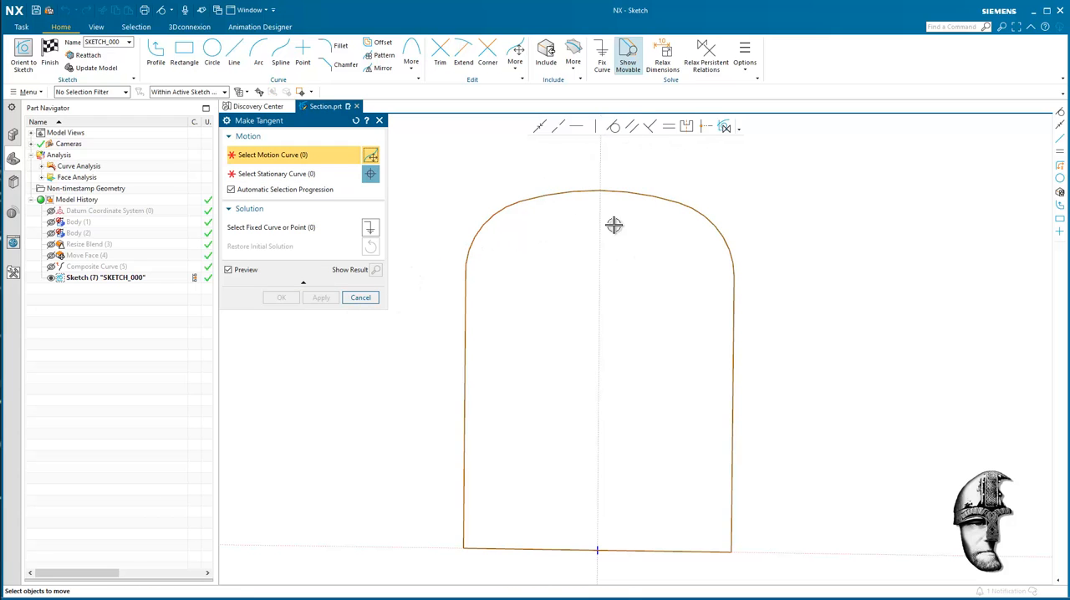
Make the left corner arc tangent to the top arc and to the left side line.
click(510, 200)
click(565, 186)
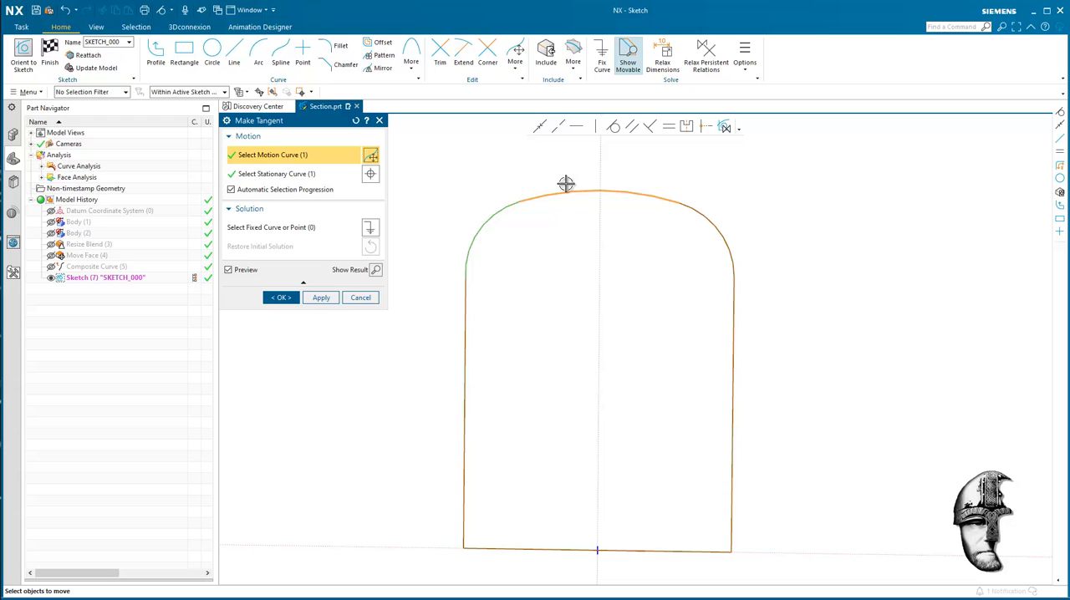
click(616, 129)
click(468, 254)
click(467, 301)
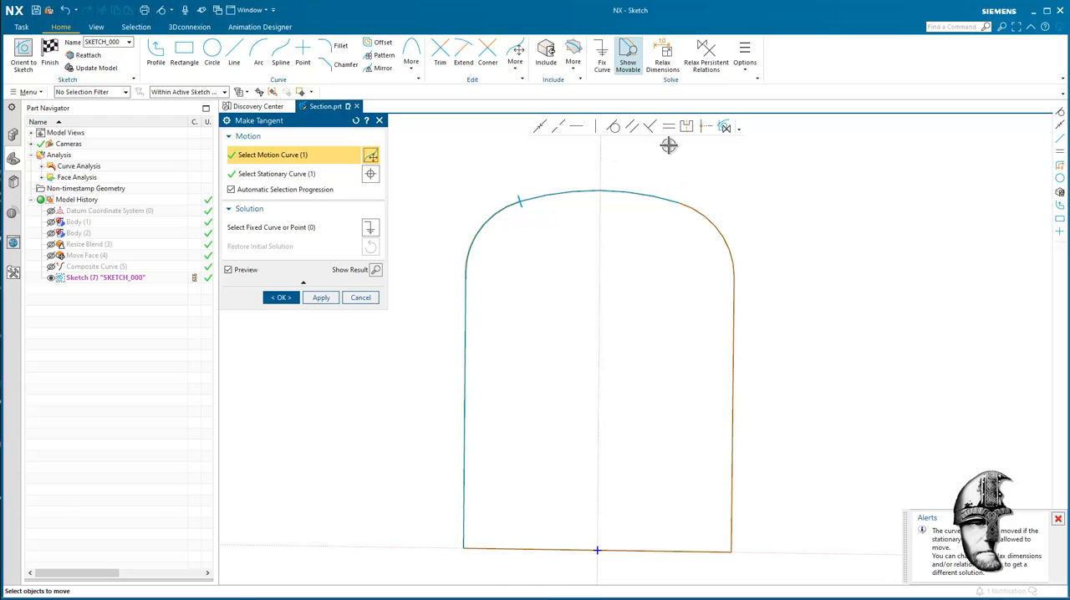
click(619, 129)
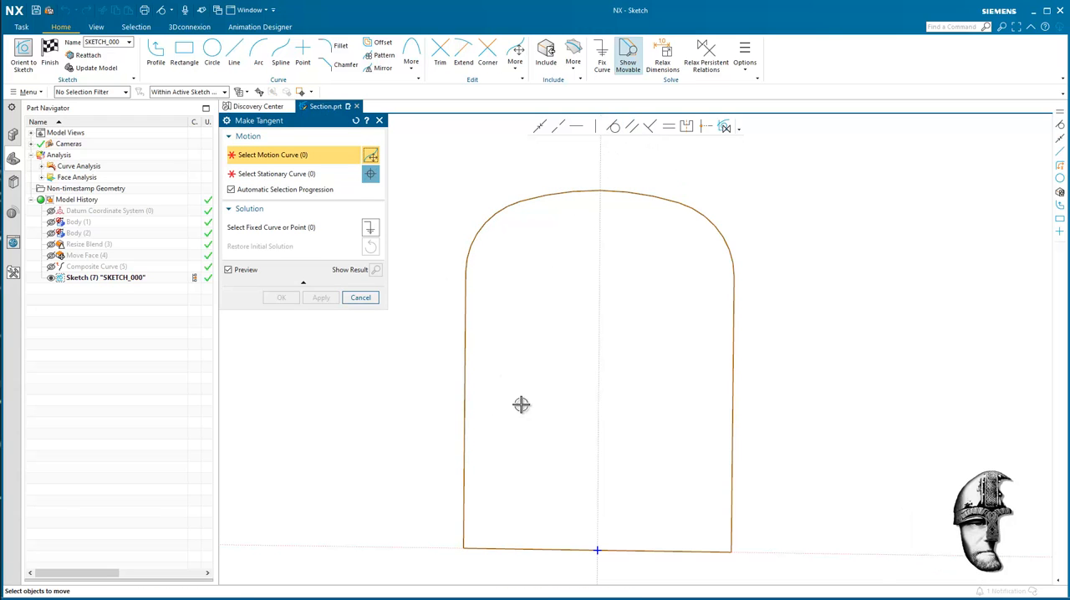
click(362, 299)
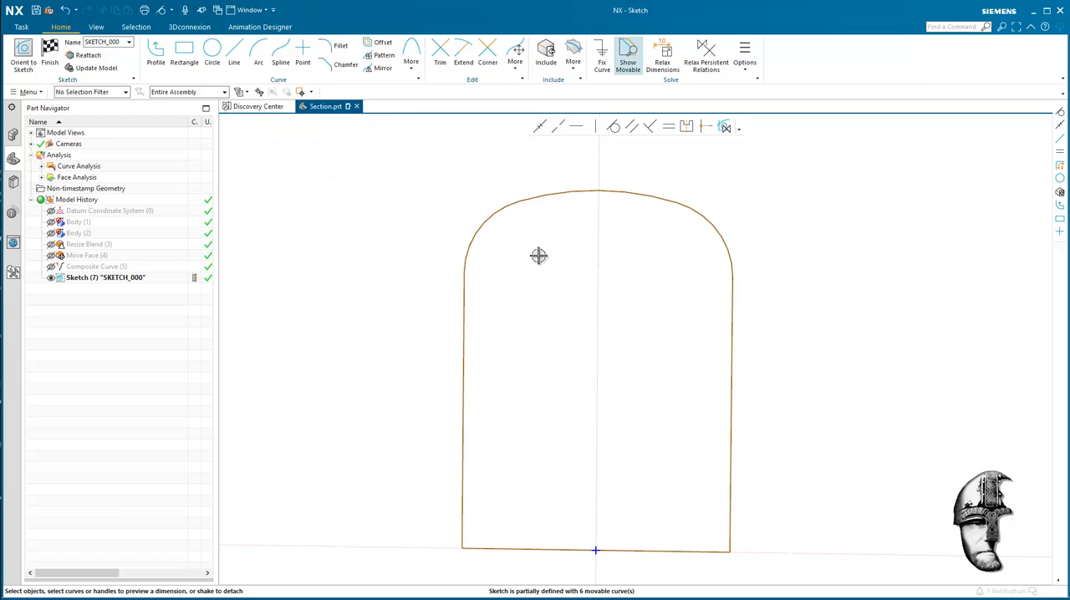
Add a radial dimension of 50 mm to the right corner arc.
click(708, 222)
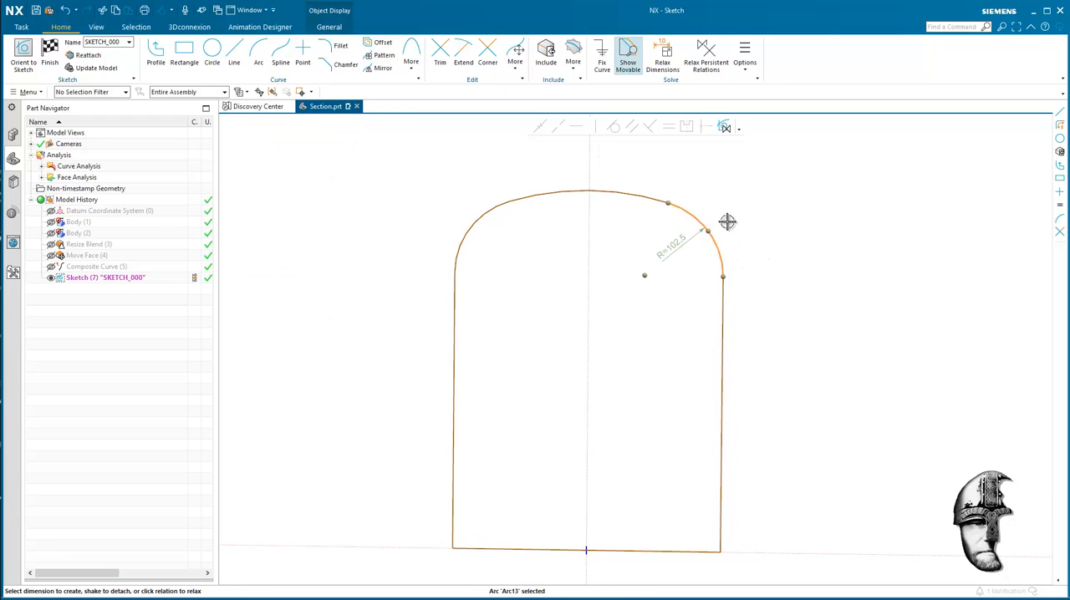
double_click(689, 240)
text(50)
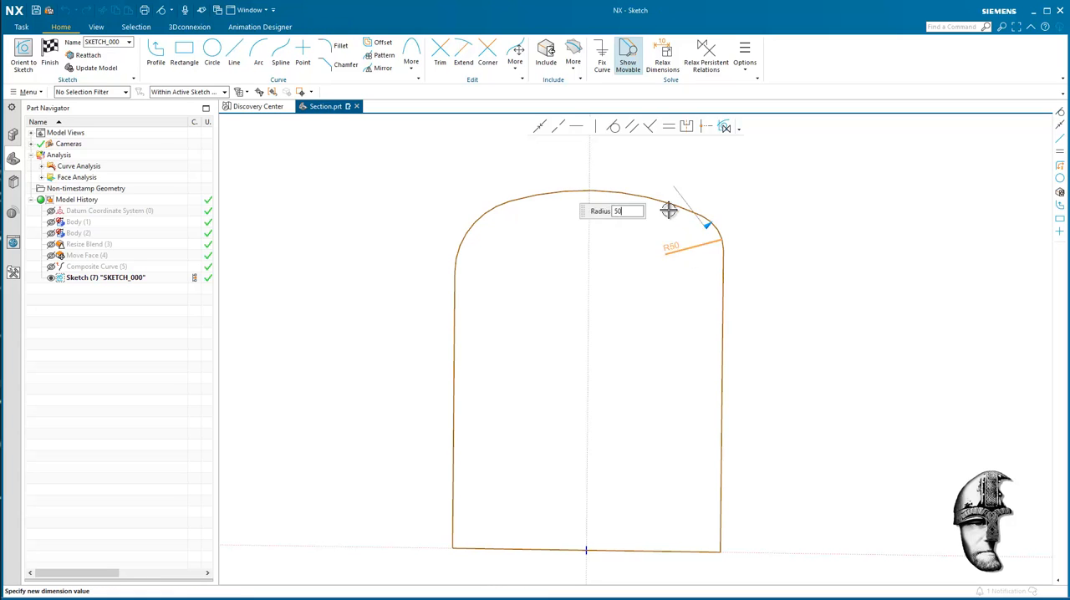
key(Return)
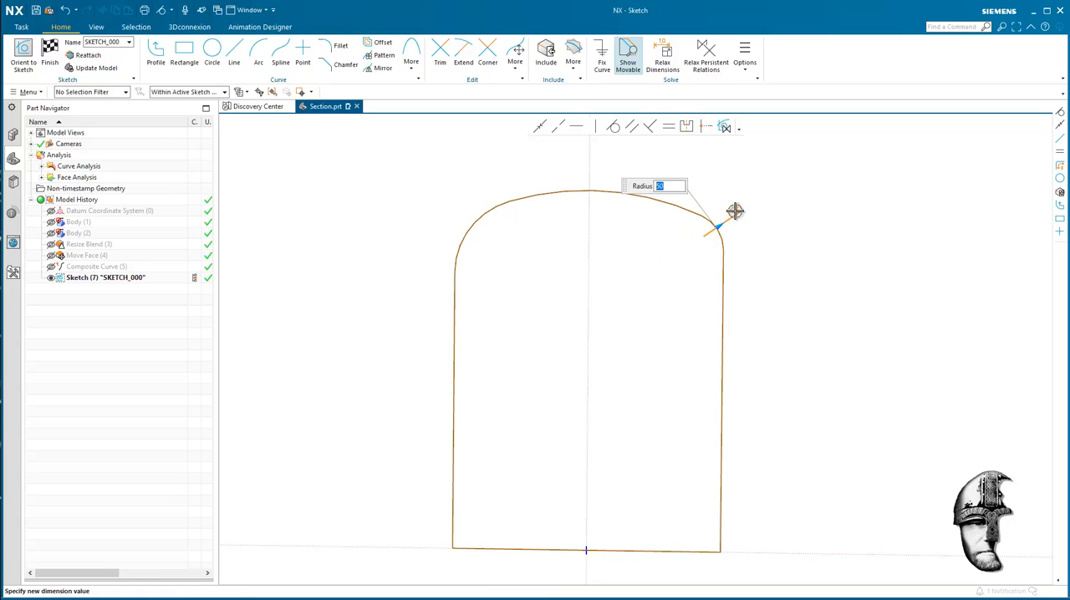
Make the two corner arcs equal in radius and finish the sketch.
scroll(761, 220, up, 2)
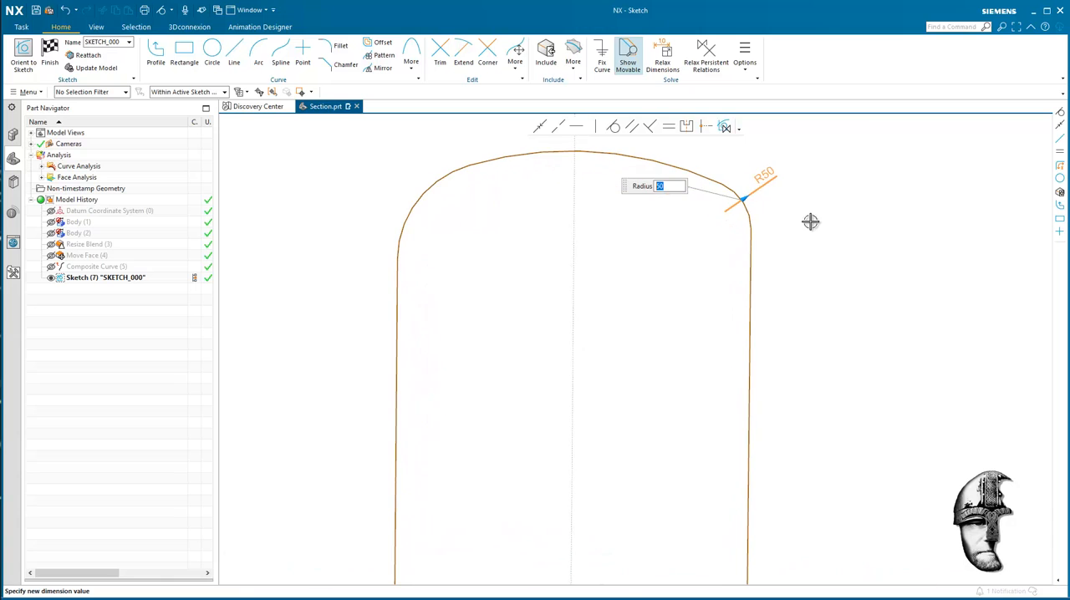
click(751, 208)
click(434, 184)
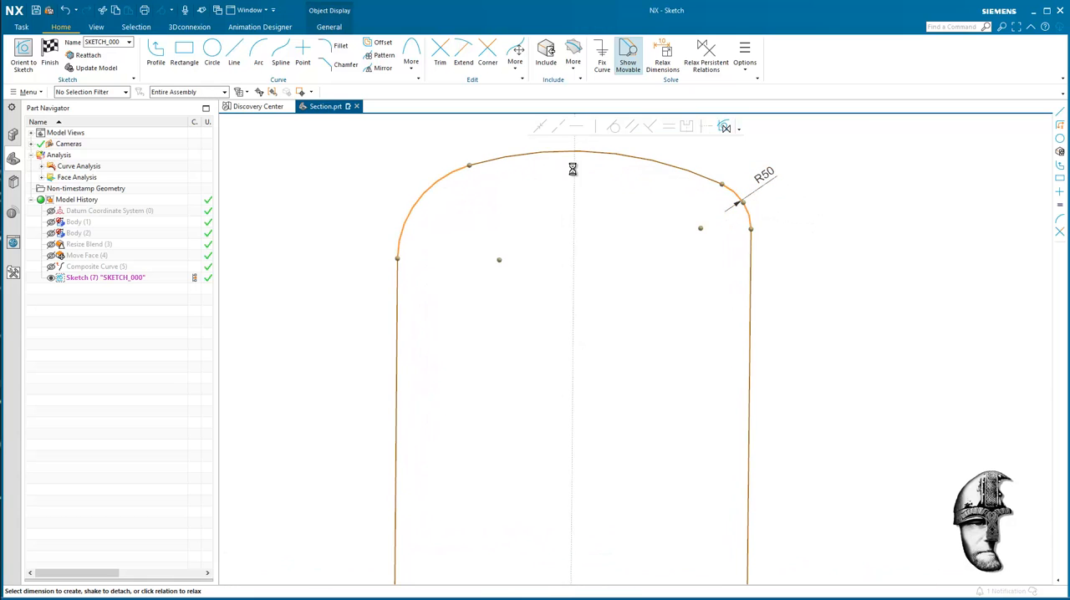
click(668, 126)
scroll(836, 293, down, 3)
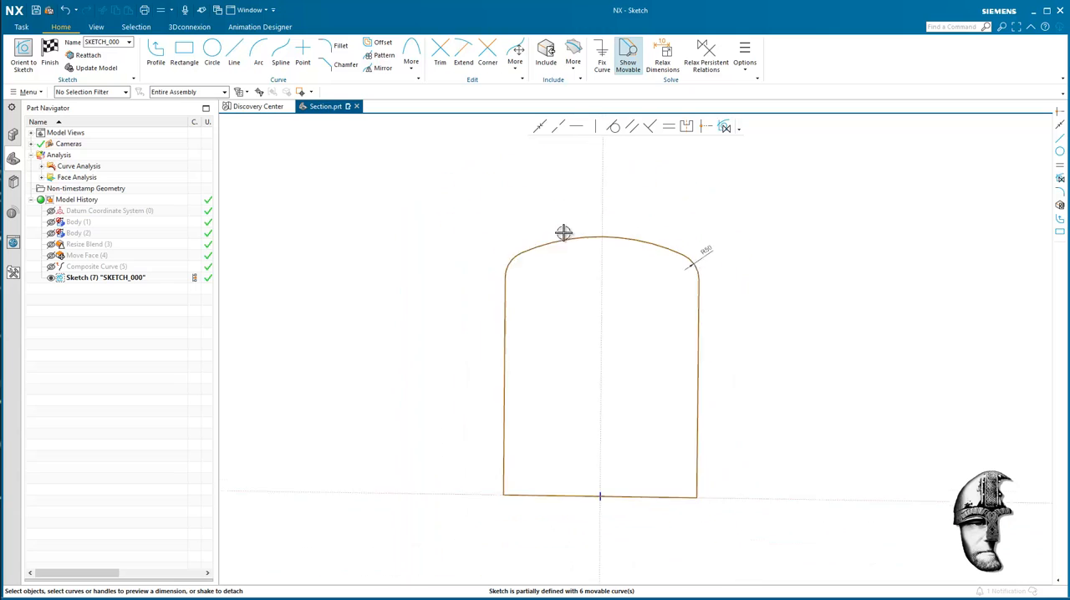
click(50, 52)
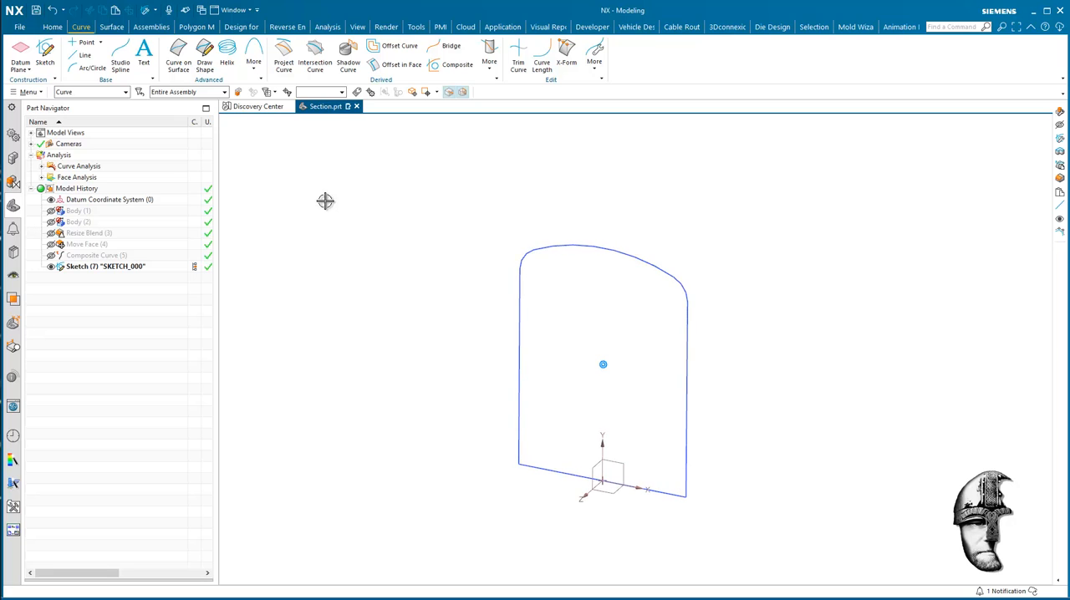
Show the original Body (1) and compare it with the edited sketch profile.
click(53, 27)
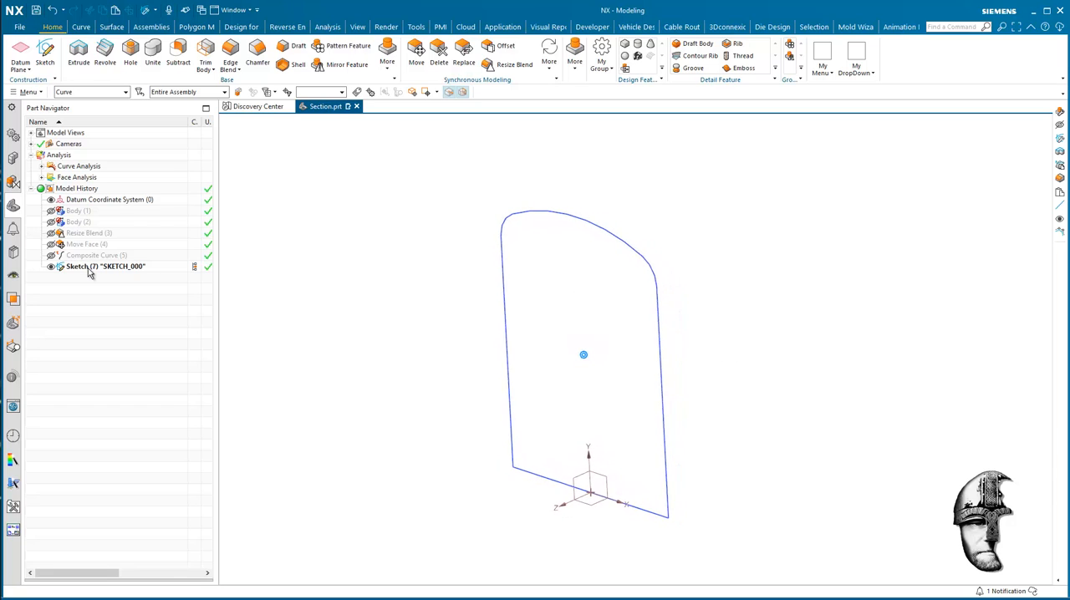
middle_drag(492, 358, 676, 363)
middle_drag(757, 376, 650, 375)
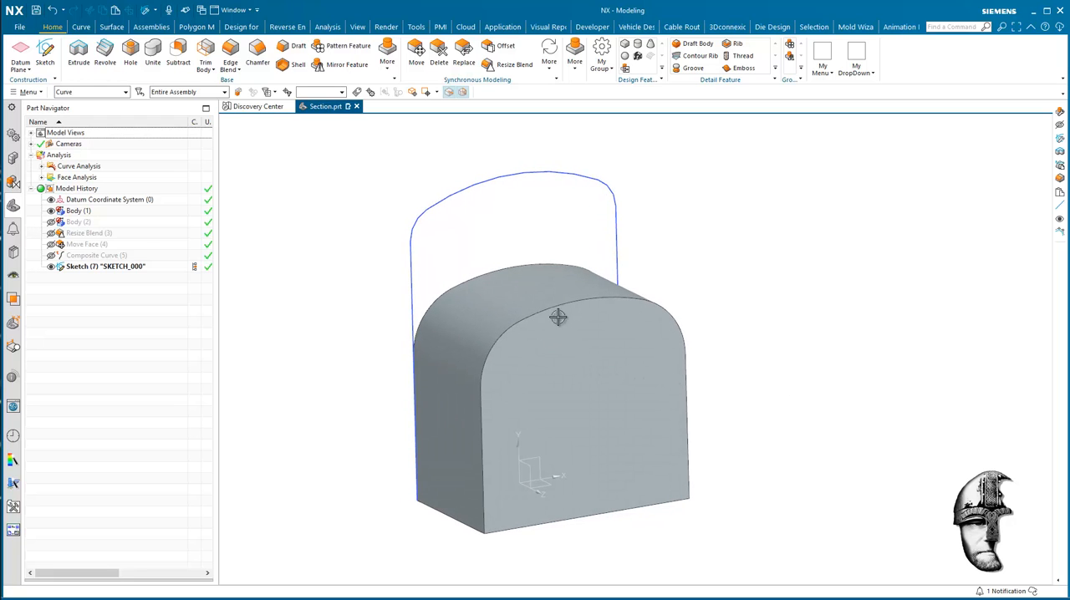
middle_drag(590, 305, 394, 182)
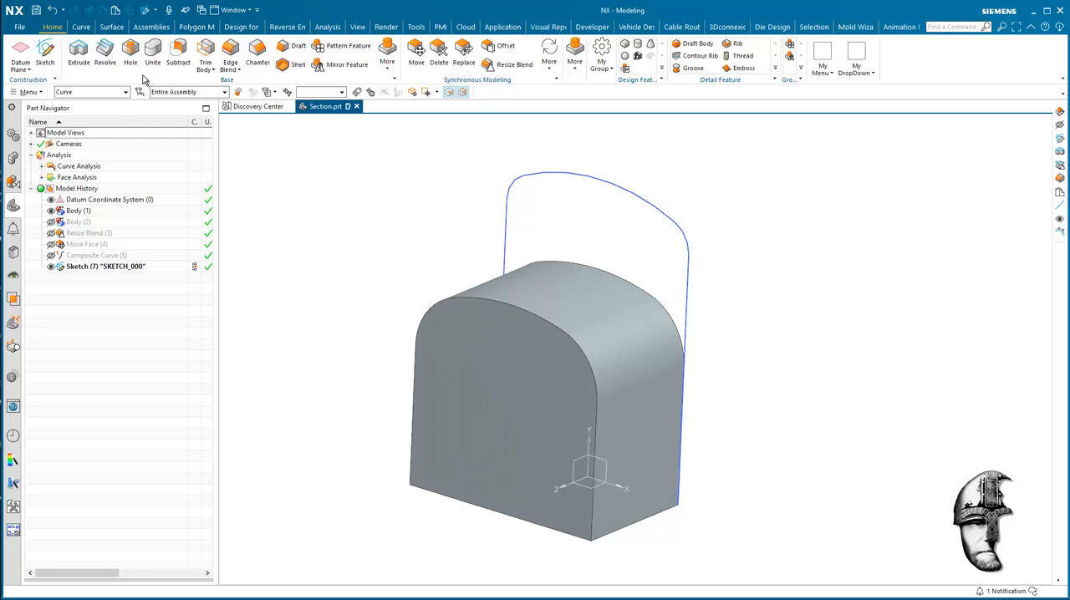
Extrude the open sketch profile, selected as tangent curves, from -125 mm to 320 mm without a boolean.
click(79, 51)
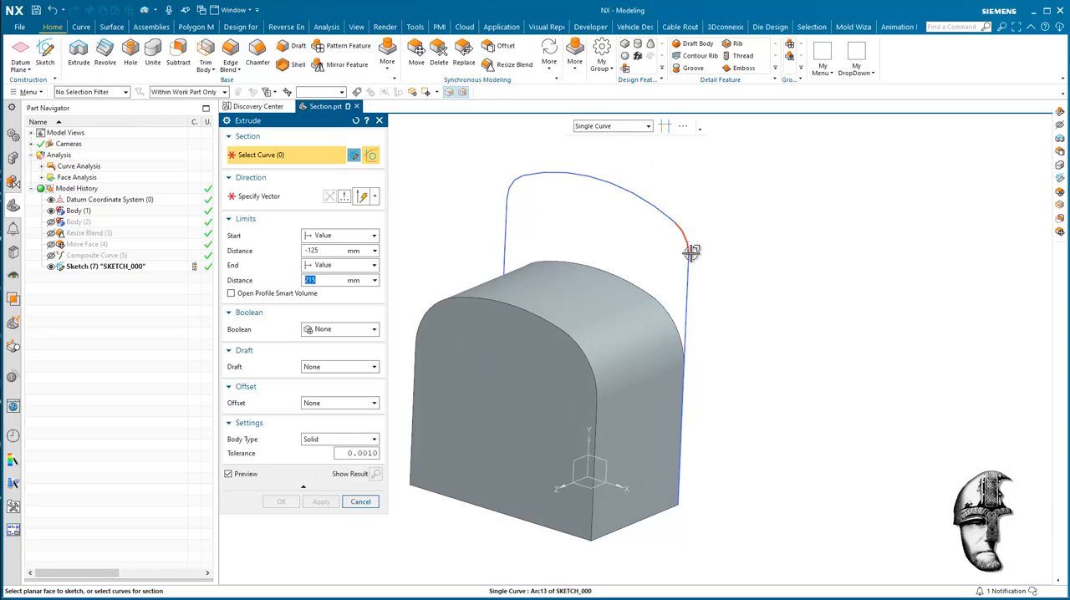
click(629, 127)
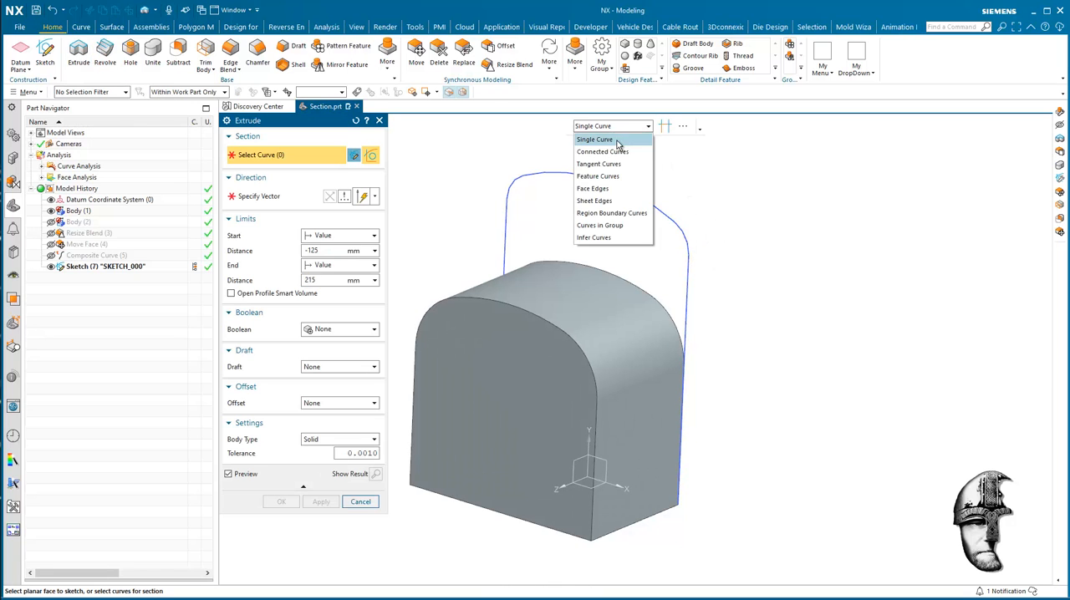
click(616, 163)
click(687, 322)
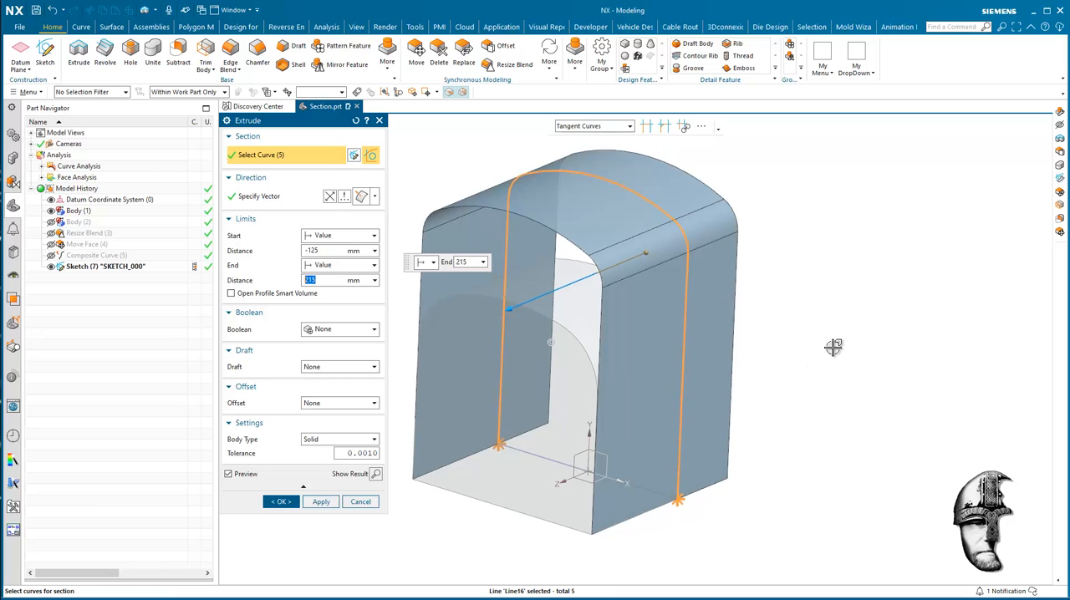
drag(532, 296, 482, 323)
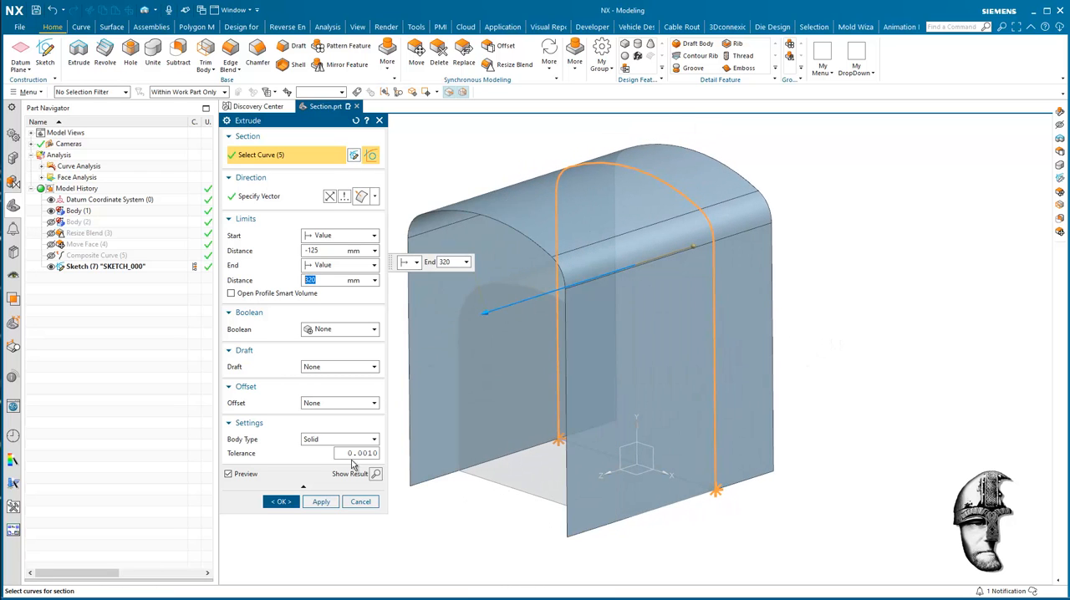
click(336, 501)
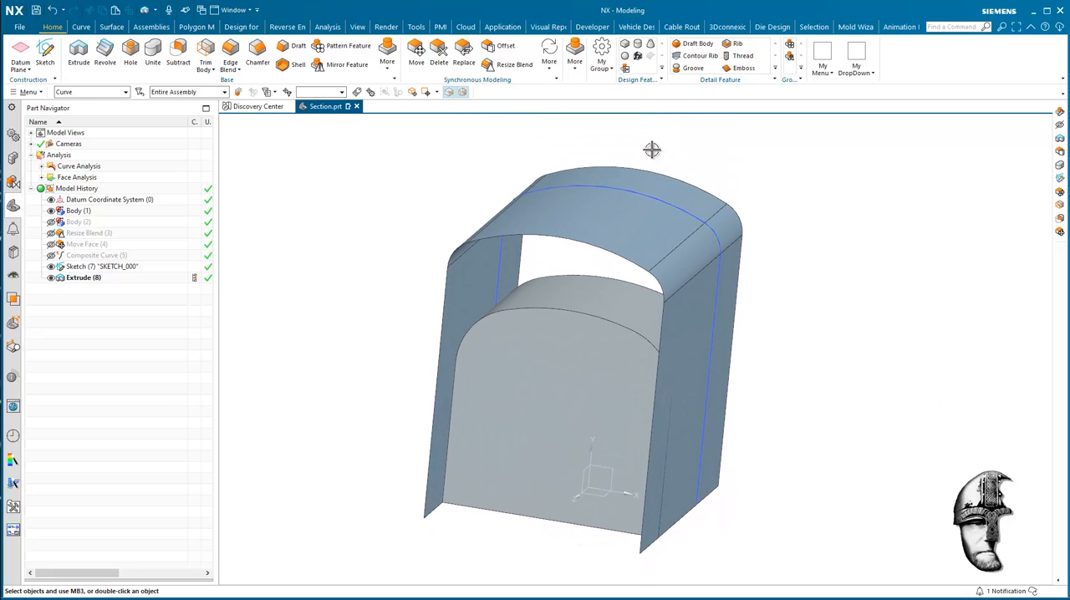
Replace the body's single curved face with all five faces of the extruded sheet at zero offset, and hide the extrusion.
click(463, 54)
click(603, 300)
click(317, 199)
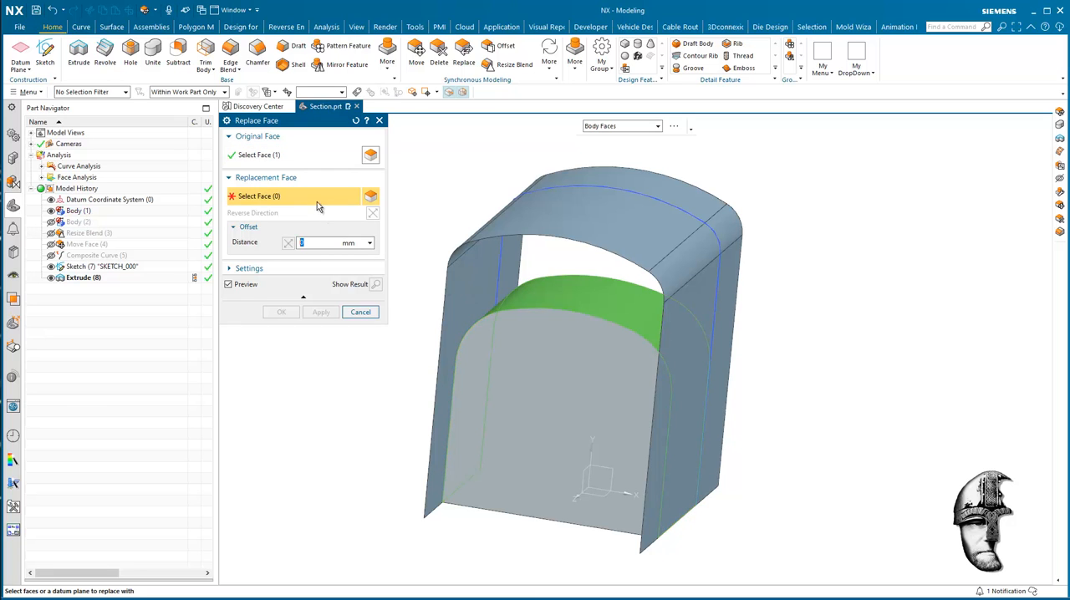
click(740, 219)
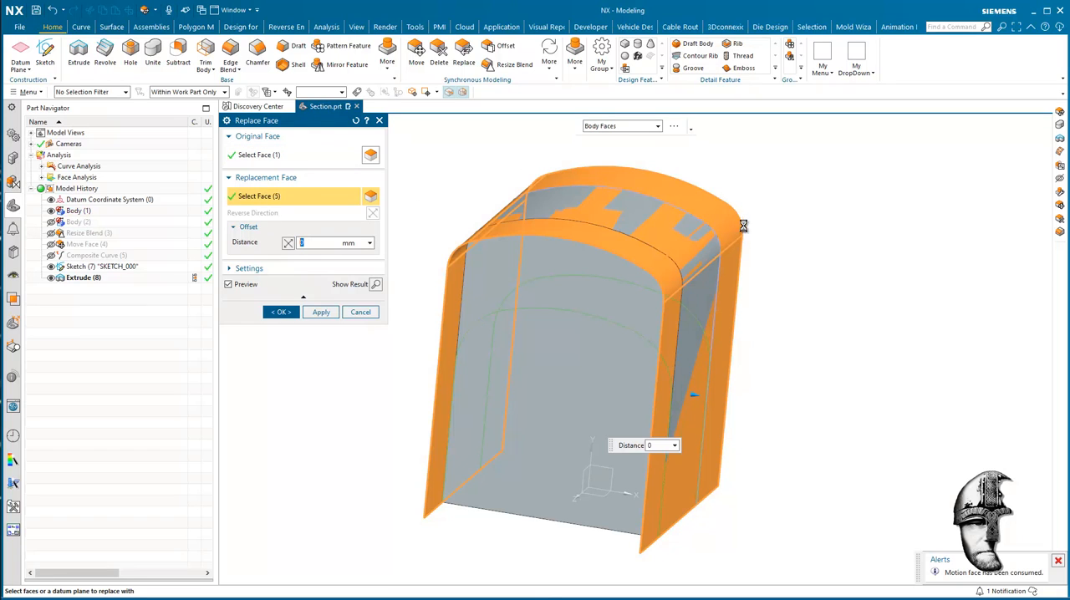
click(277, 313)
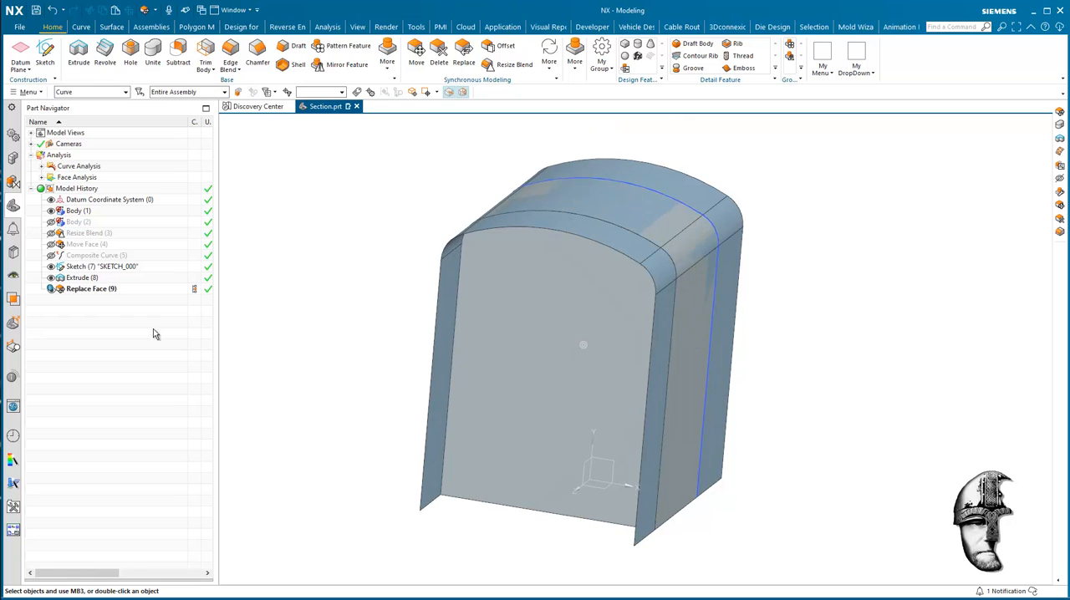
click(51, 277)
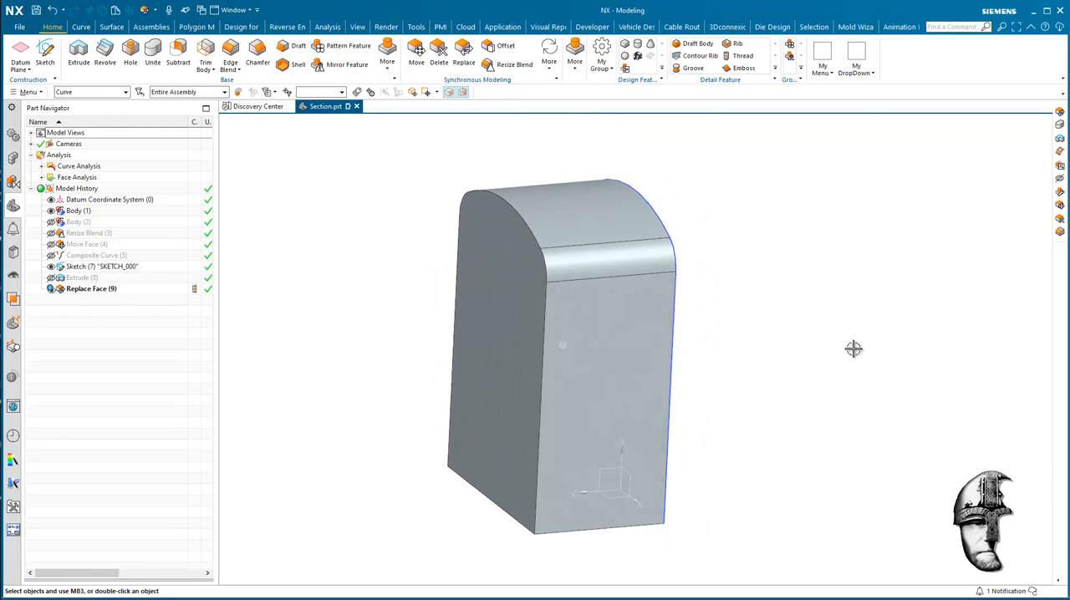